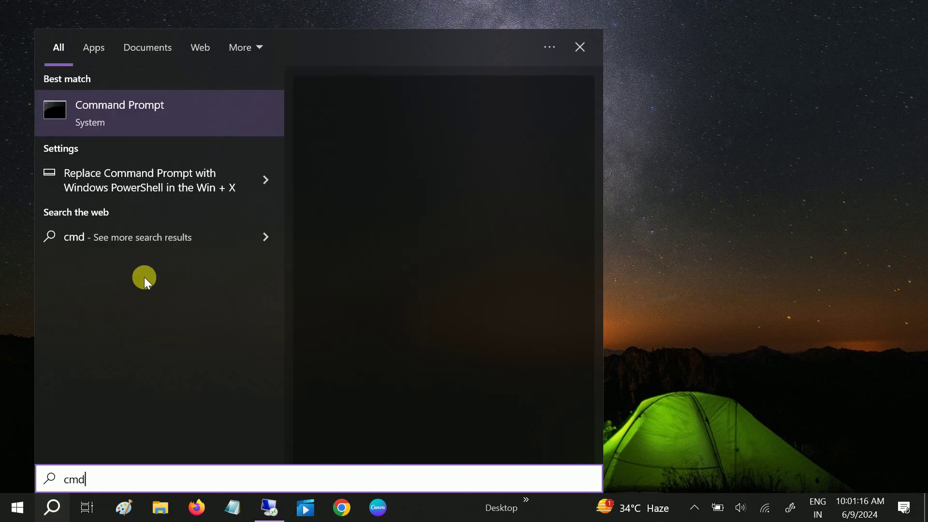
Step: Launch Command Prompt from the Start search results
click(182, 109)
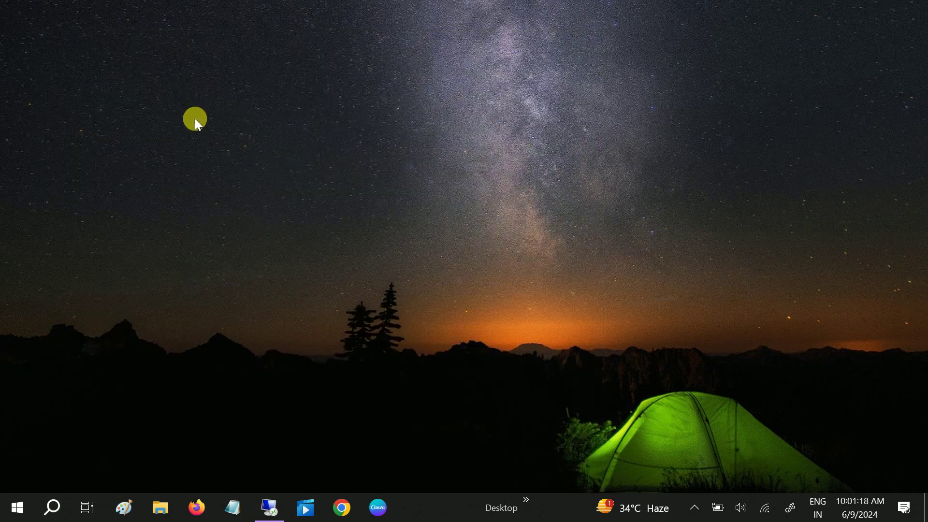
Step: Ping 127.0.0.0, then recall the command and ping 127.0.0.1 instead
click(871, 38)
text(ping)
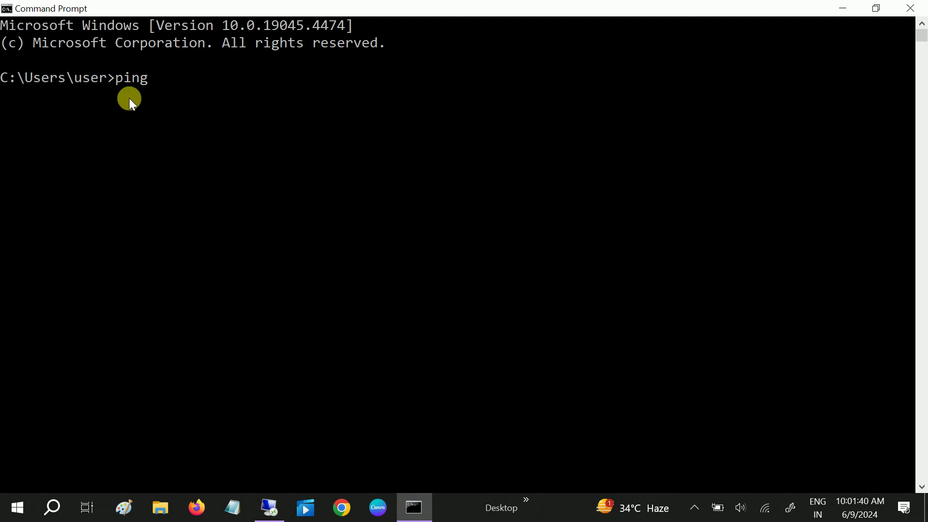
text( 127)
text(.0.0)
text(.0)
key(Return)
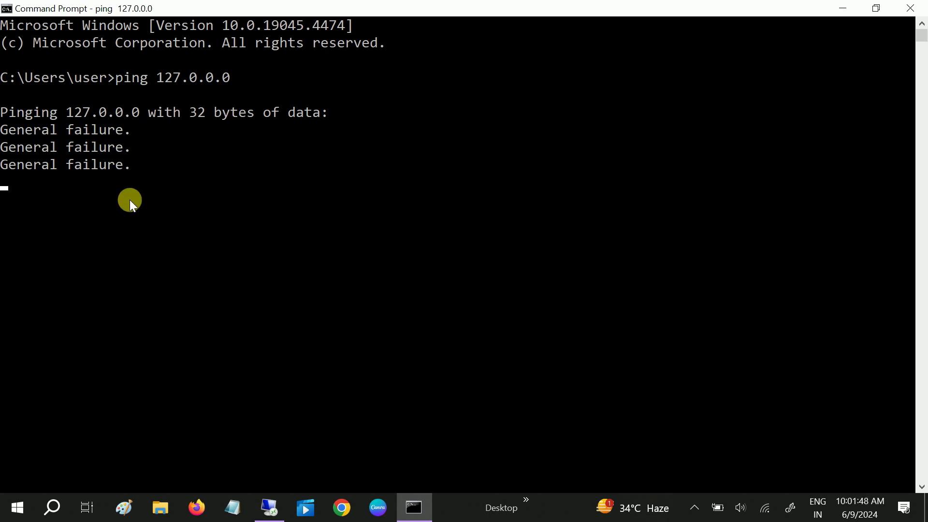
key(Return)
key(Up)
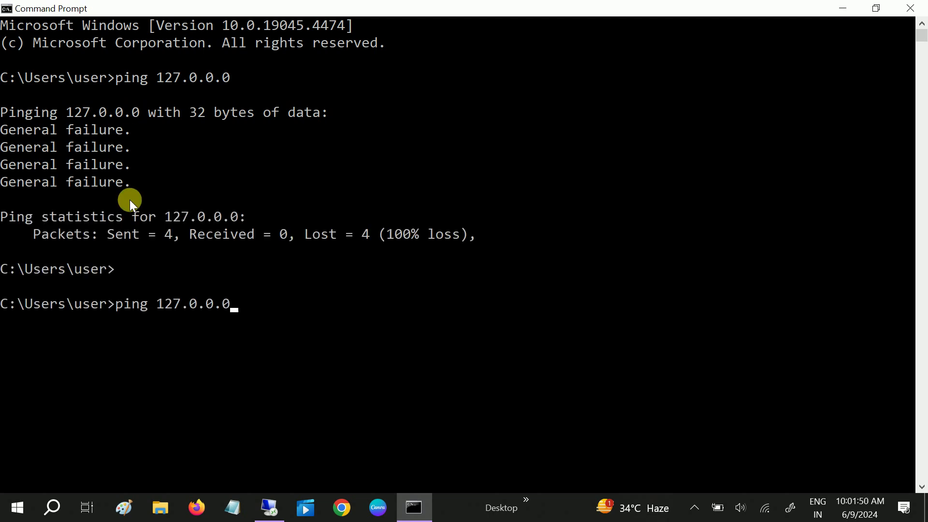
key(BackSpace)
text(1)
key(Return)
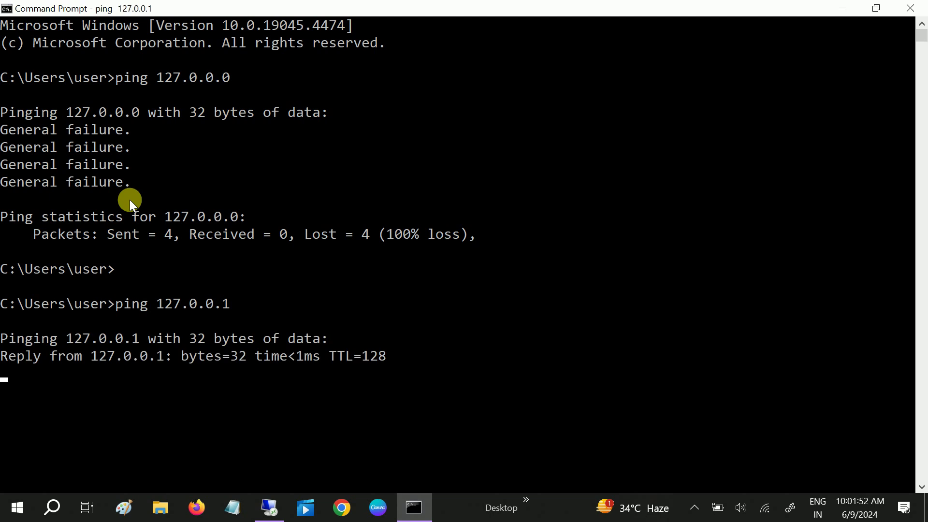
scroll(191, 262, down, 2)
scroll(192, 268, down, 1)
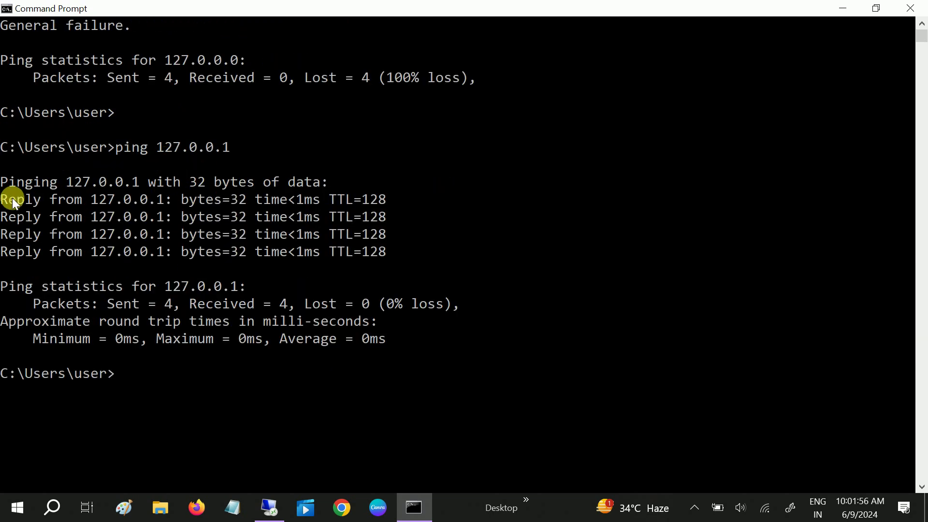
Step: Highlight the Pinging line and the four reply lines of the 127.0.0.1 output
drag(3, 198, 340, 203)
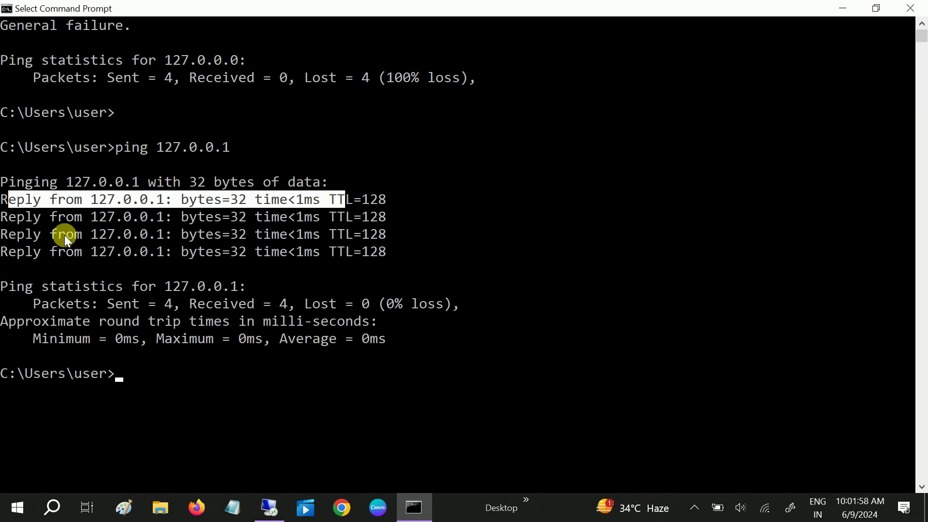
drag(3, 217, 340, 220)
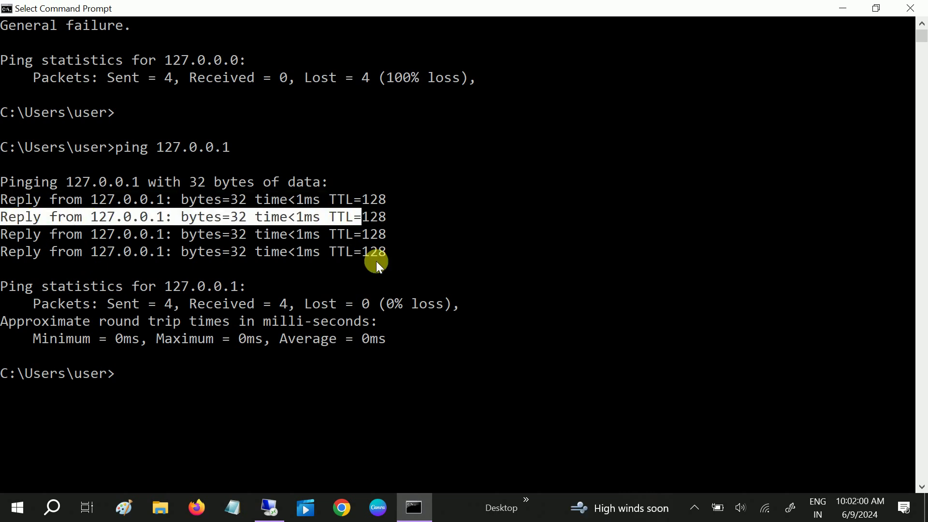
drag(386, 251, 3, 199)
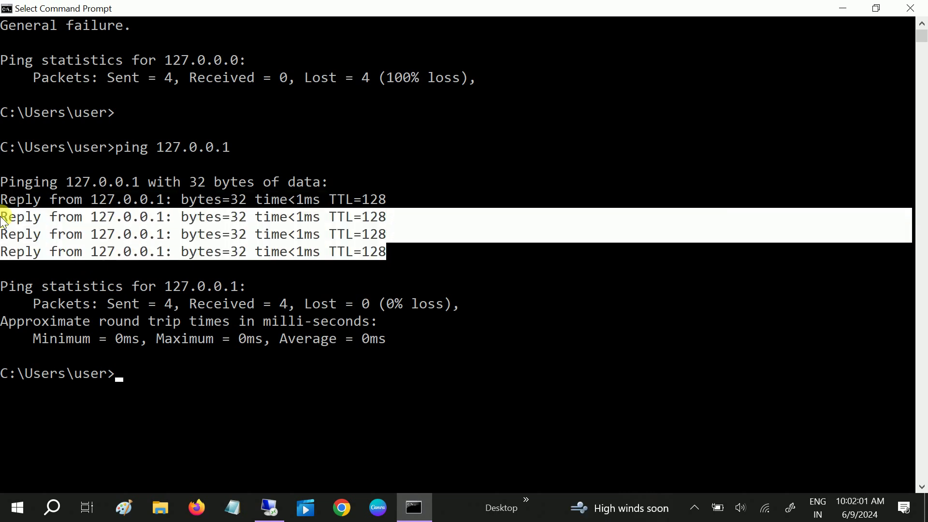
click(4, 181)
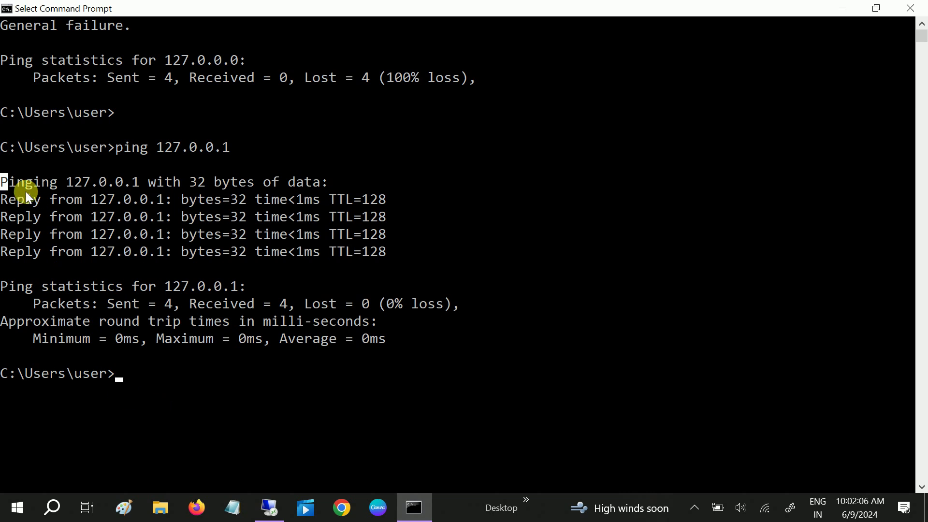
drag(10, 181, 73, 181)
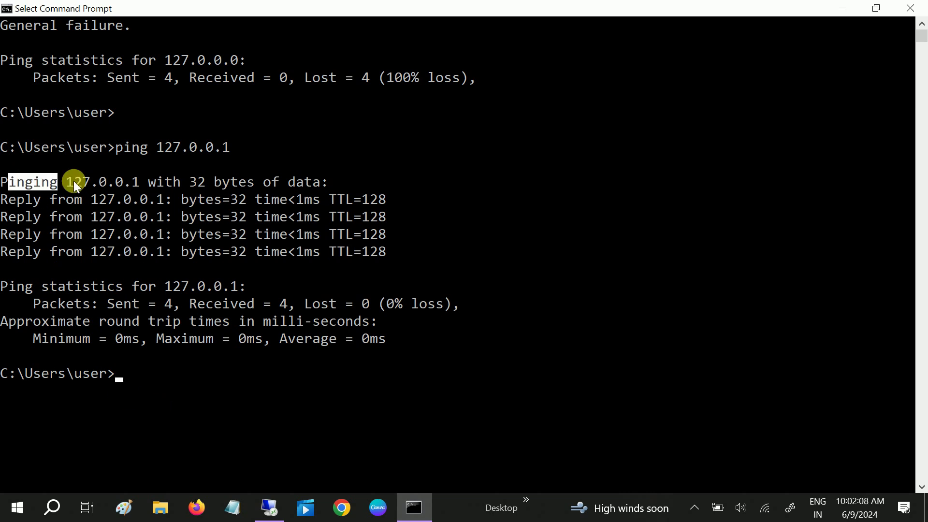
drag(4, 182, 344, 198)
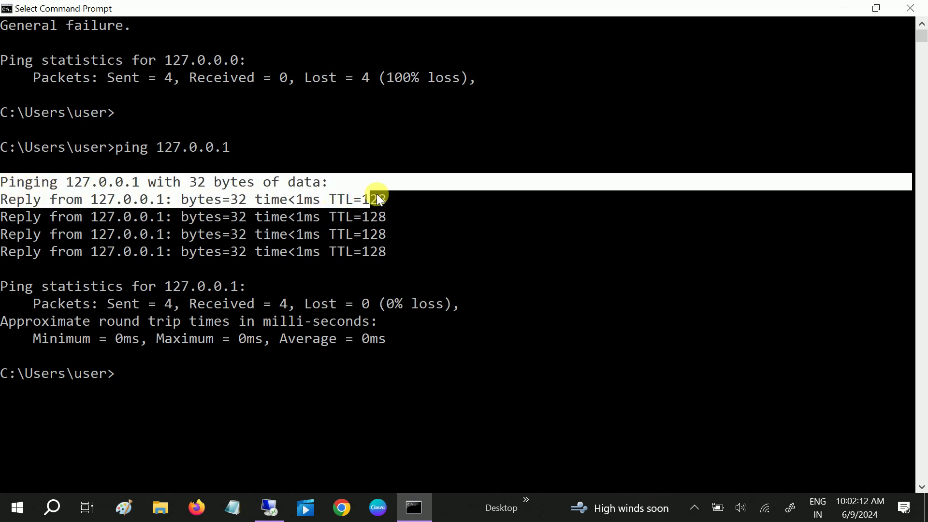
drag(386, 252, 12, 188)
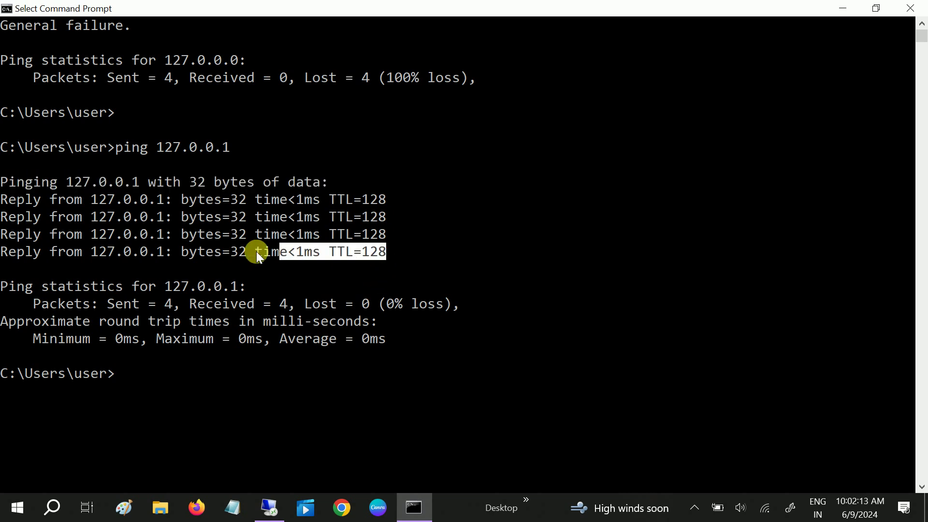
click(13, 188)
mouse_move(5, 183)
mouse_down()
mouse_move(286, 193)
mouse_move(234, 204)
mouse_up()
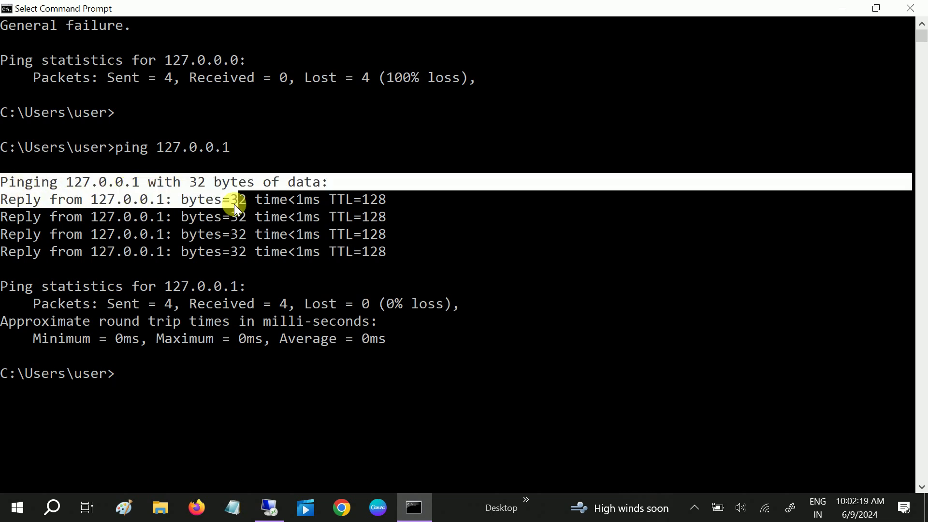
click(172, 154)
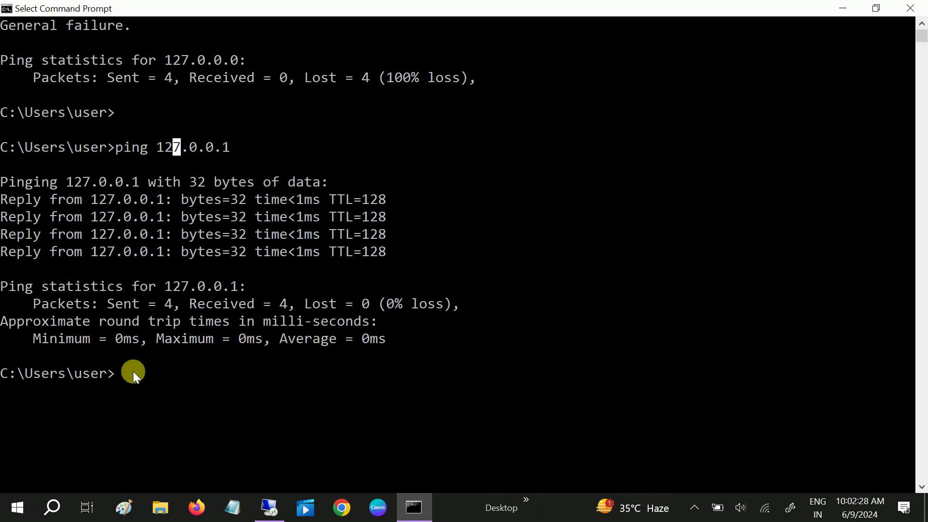
Step: Minimise Command Prompt to show the desktop
click(843, 8)
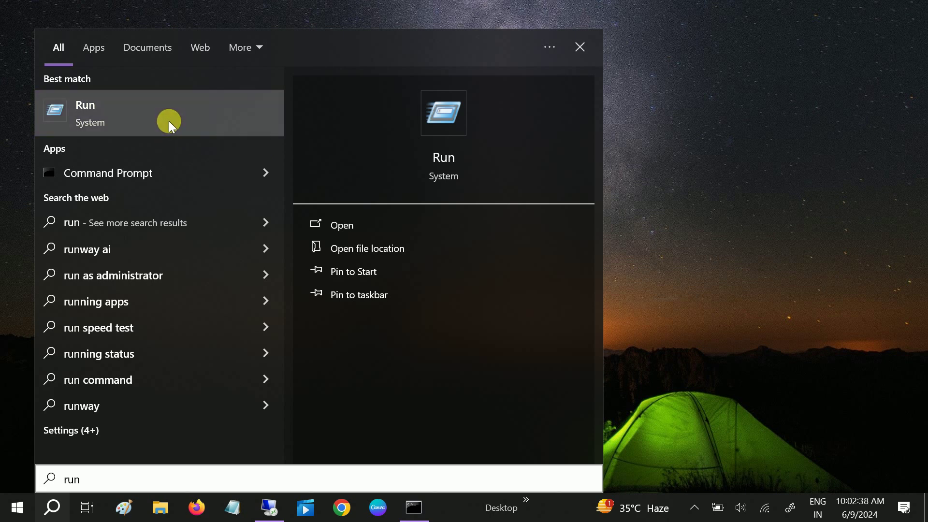
Step: Launch Network Connections from the Run dialog with ncpa.cpl
click(169, 121)
drag(176, 336, 434, 156)
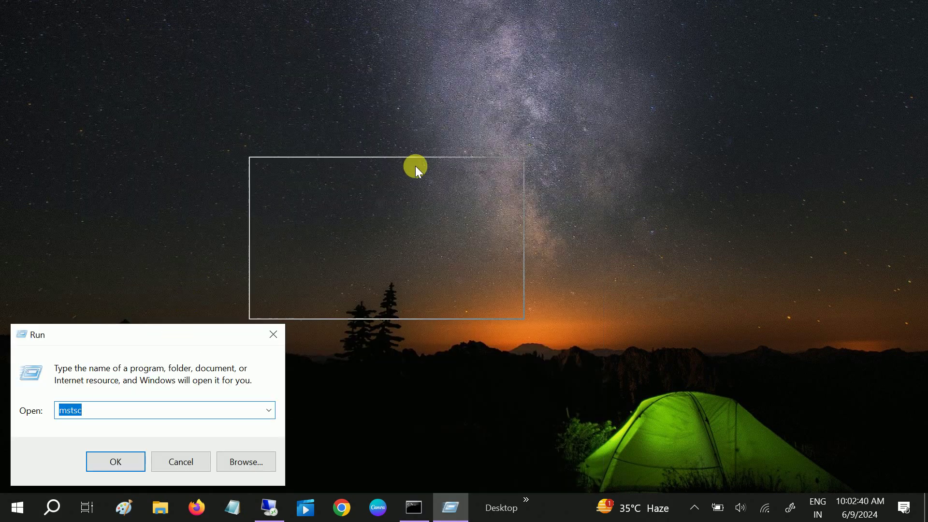
text(nc)
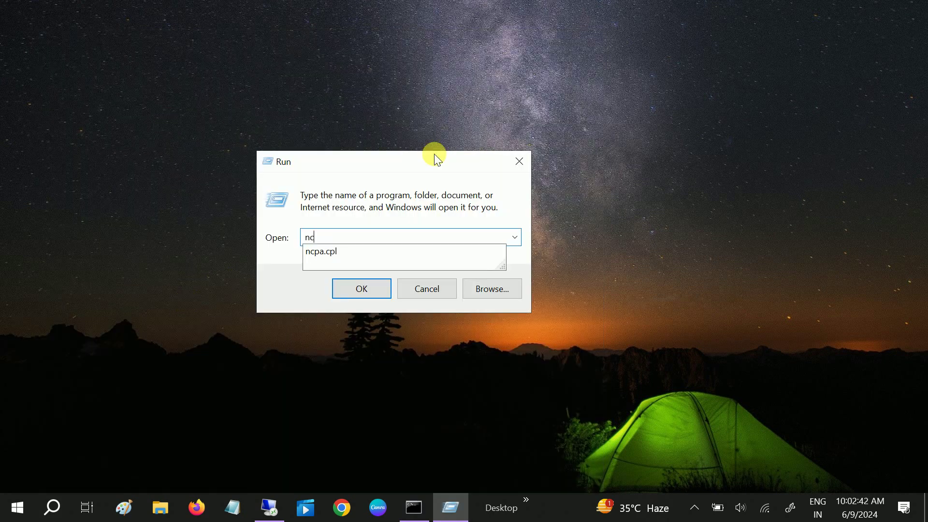
text(pa.c)
text(p)
text(l)
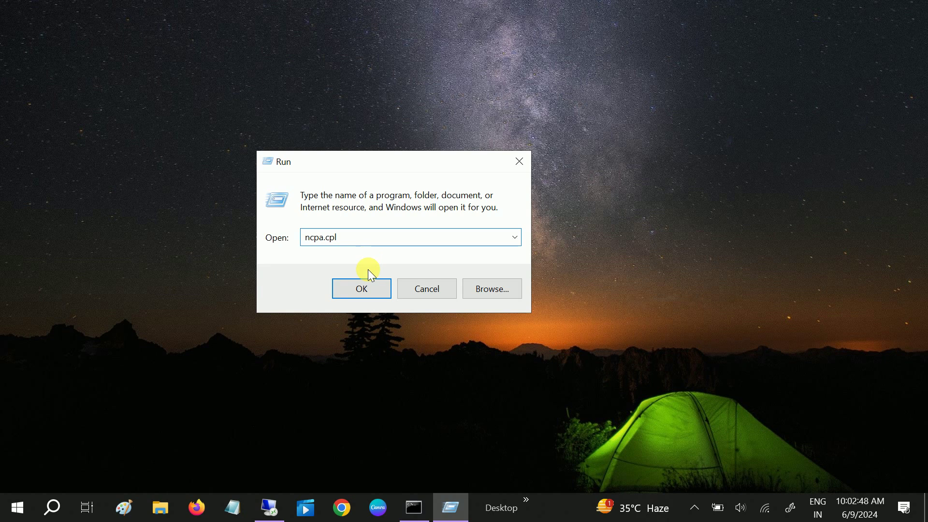
click(362, 288)
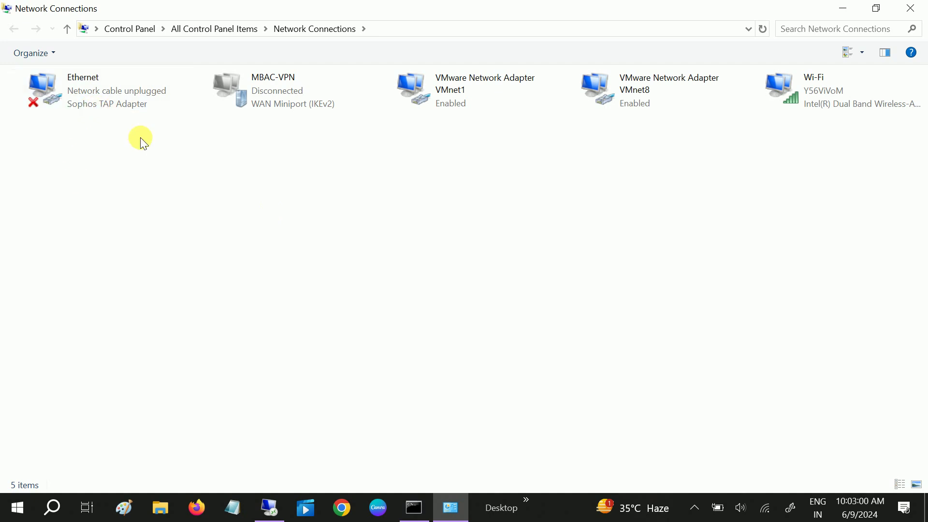
Step: Disable the Ethernet connection, then re-enable it from its context menu
click(100, 105)
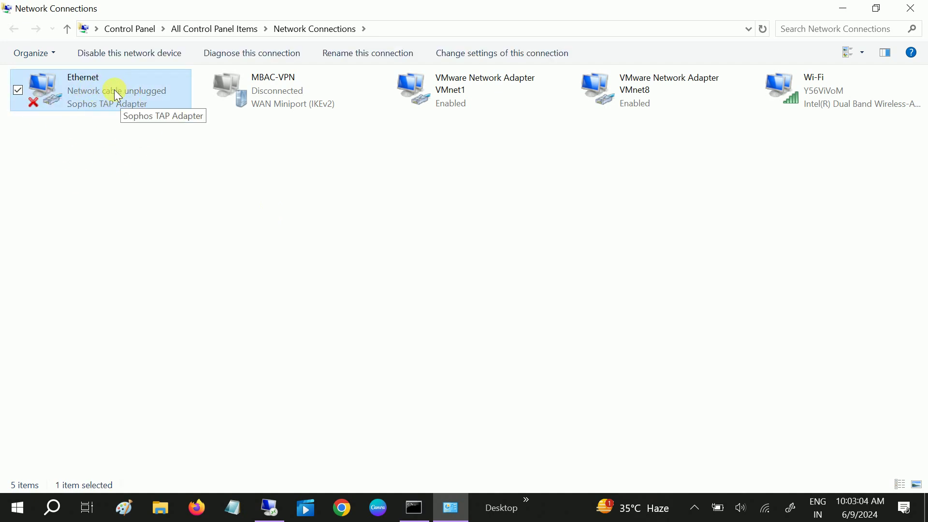
right_click(114, 90)
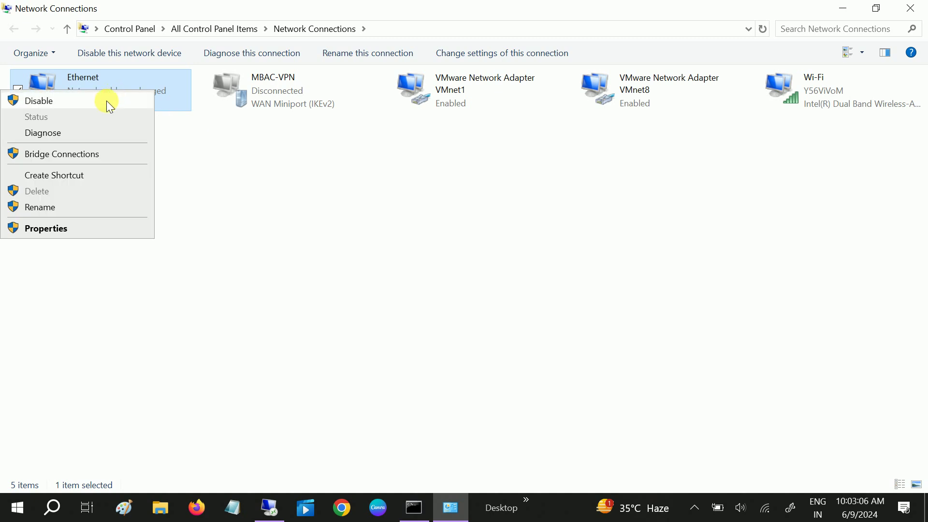
click(58, 104)
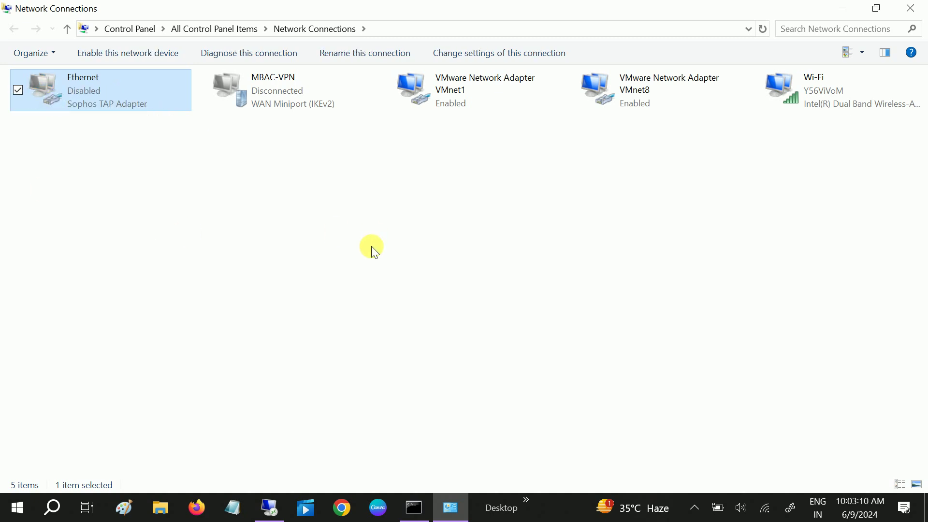
right_click(120, 81)
click(52, 94)
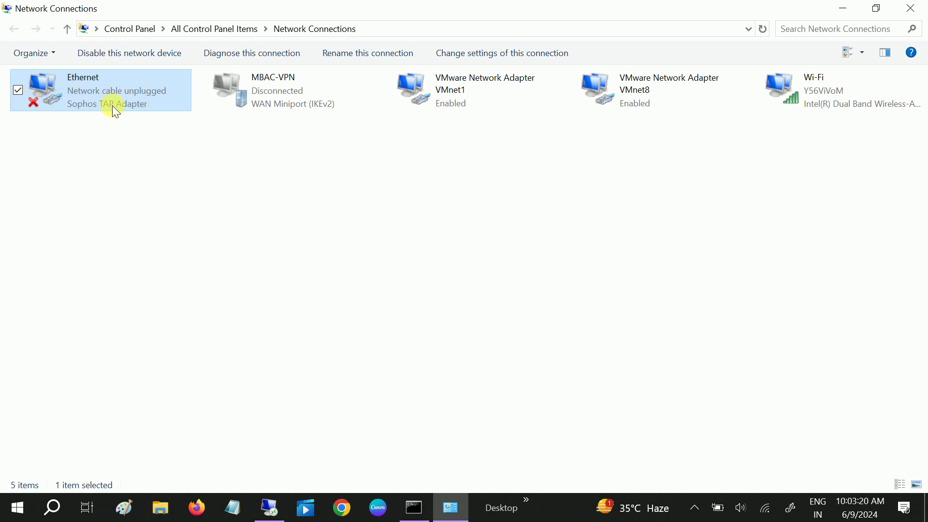
Step: Start Diagnose on the Ethernet connection
right_click(147, 91)
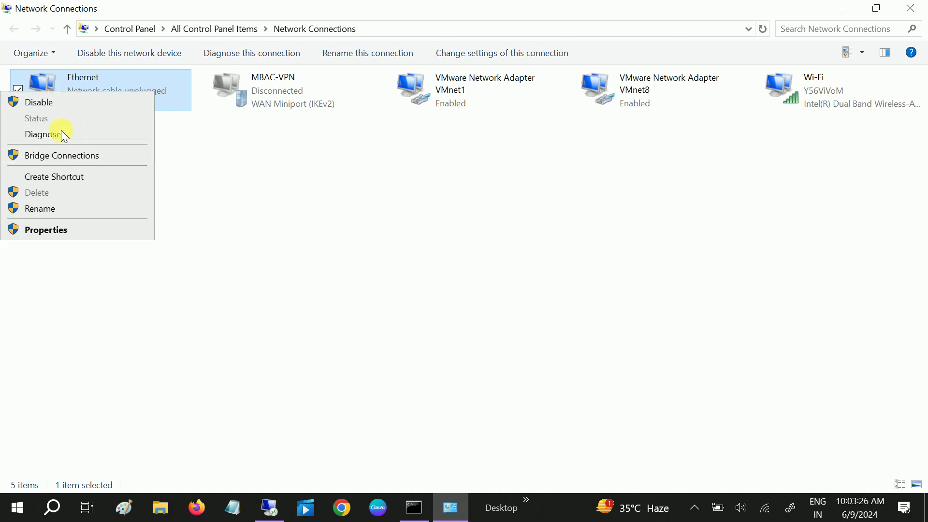
click(43, 134)
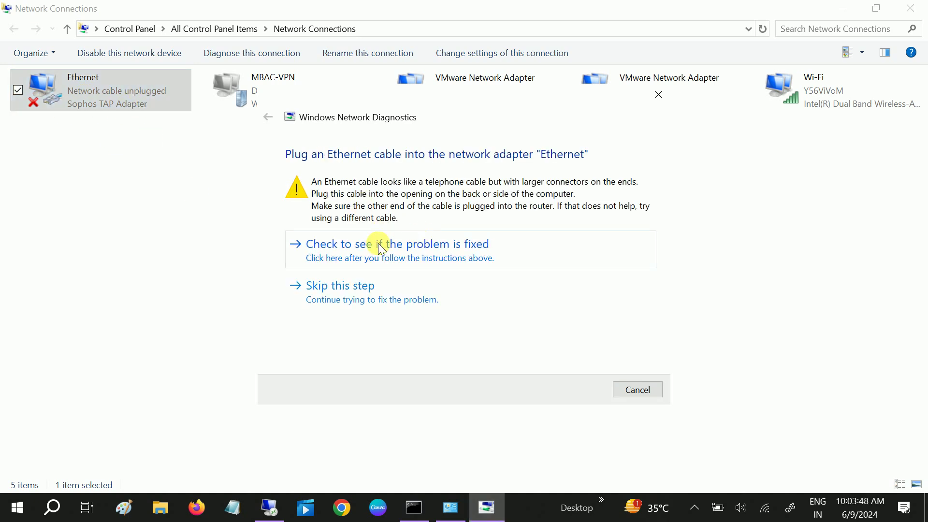
Step: Check whether the cable problem is fixed, then close the finished troubleshooter
click(384, 248)
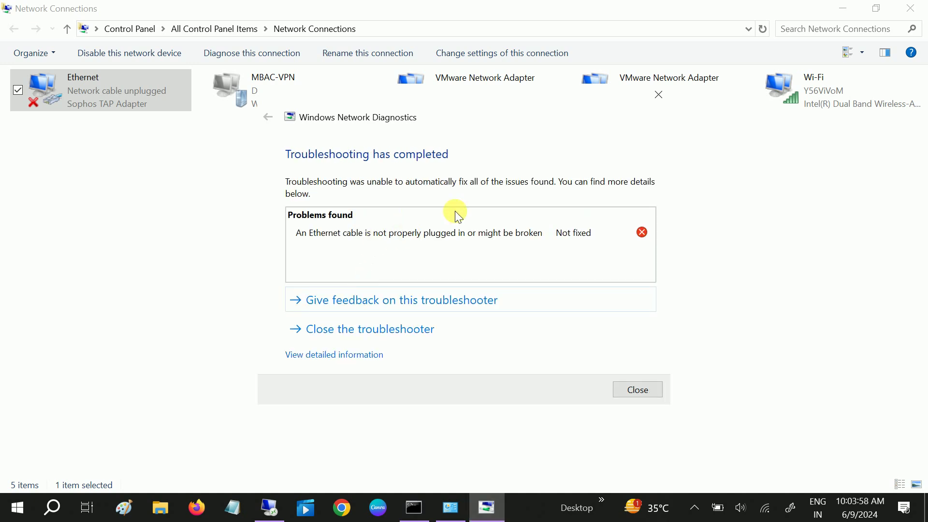
click(636, 390)
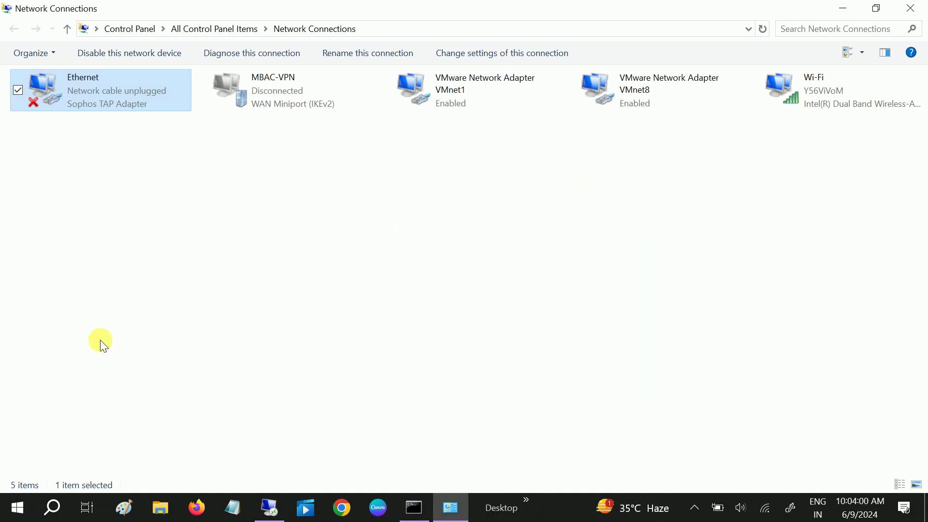
Step: Close Network Connections and launch Device Manager from Start search
click(909, 8)
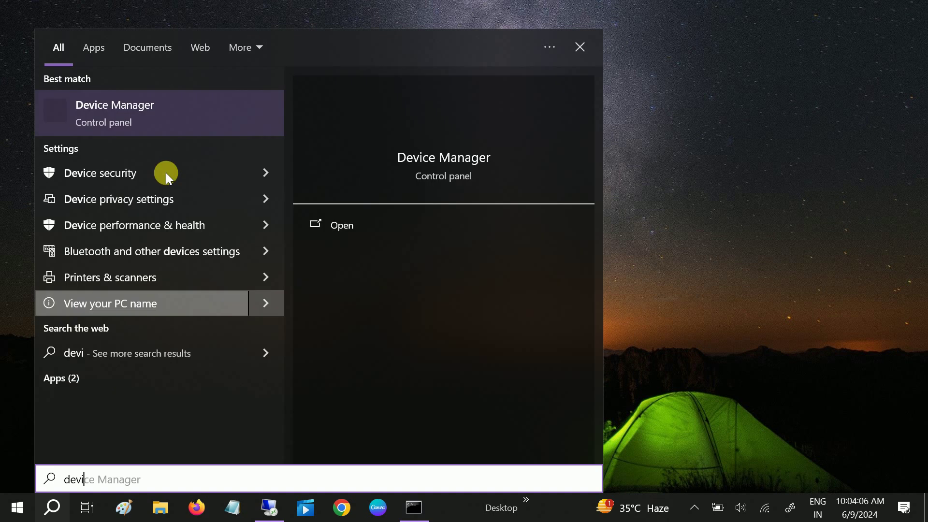
click(157, 112)
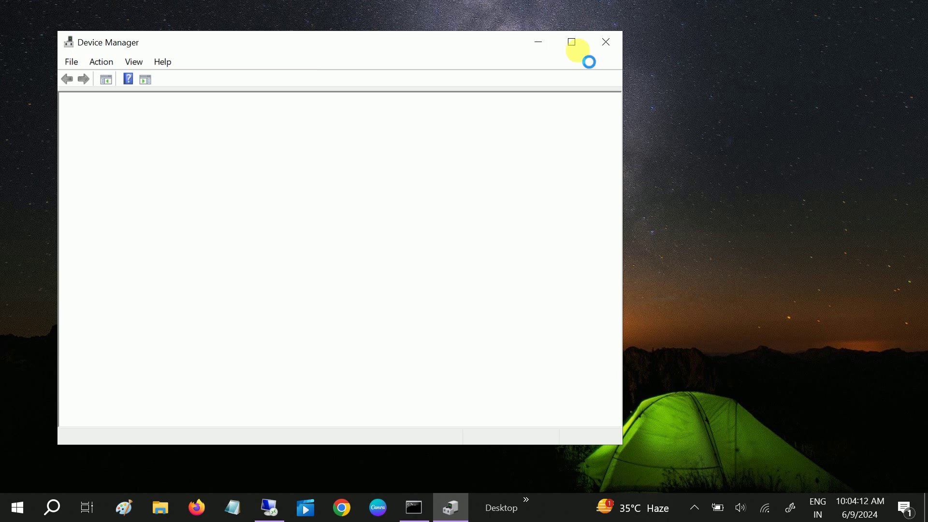
drag(408, 48, 512, 56)
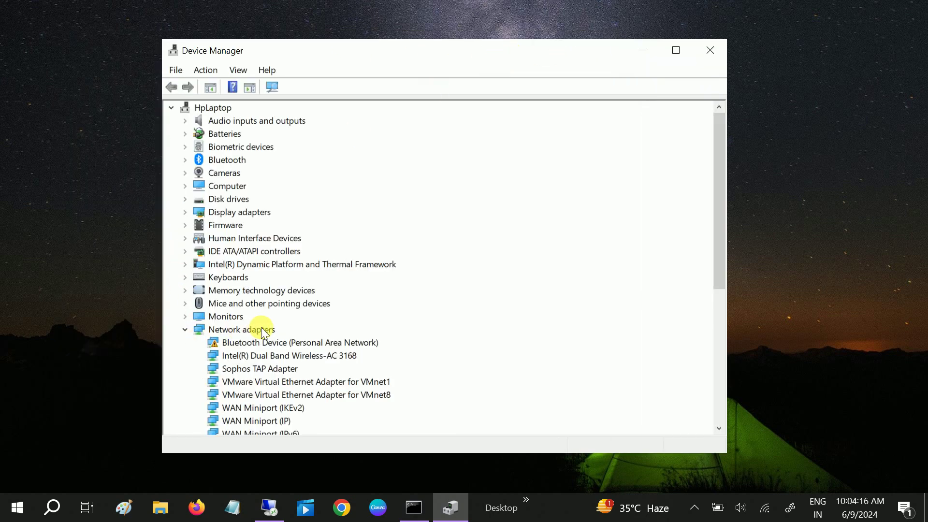
scroll(318, 280, down, 4)
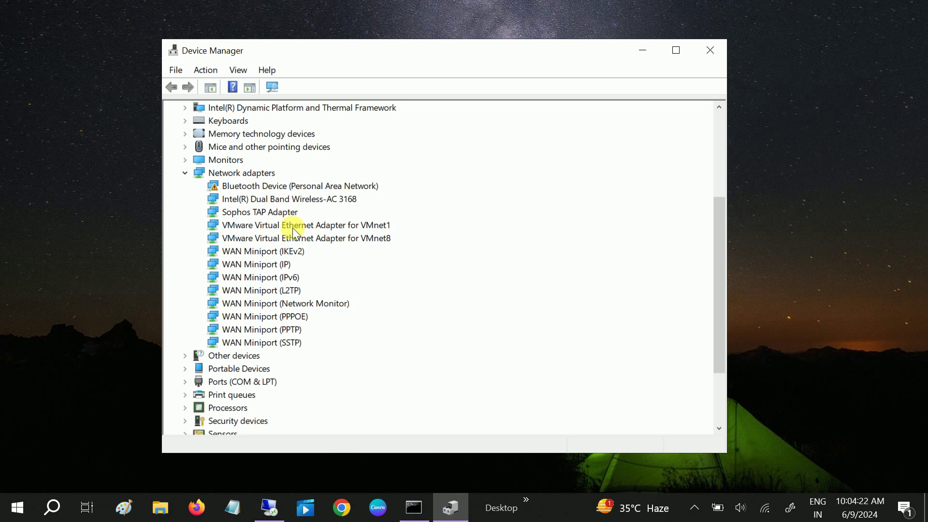
Step: Select the Intel Wireless-AC 3168 and VMnet1 adapters and bring up VMnet1's actions
click(284, 202)
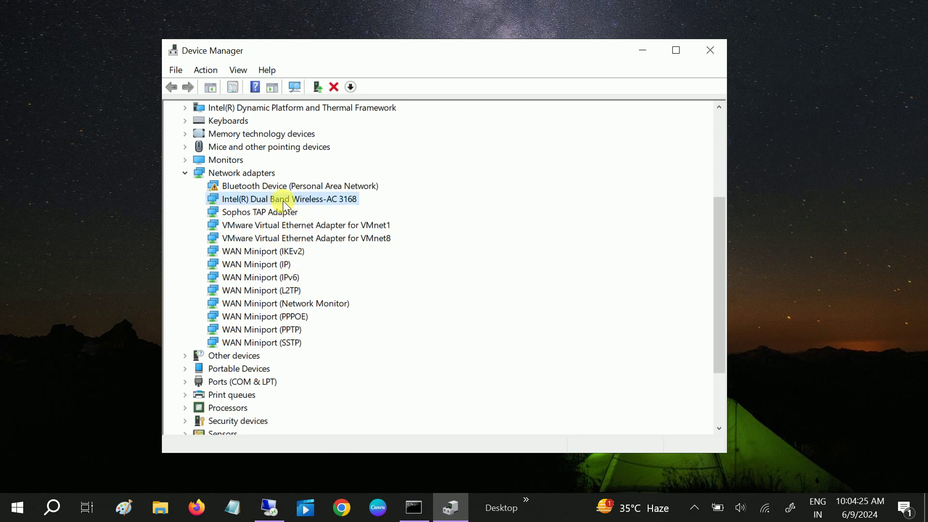
click(282, 226)
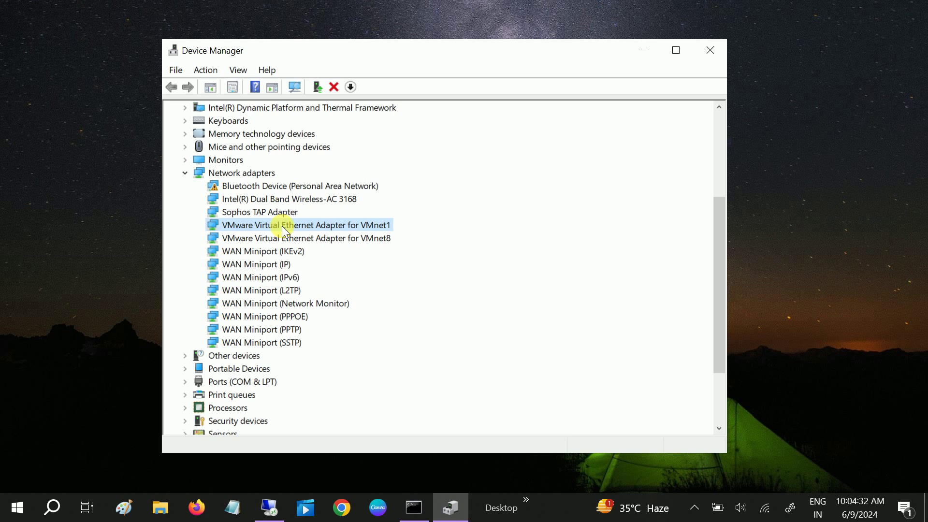
right_click(282, 226)
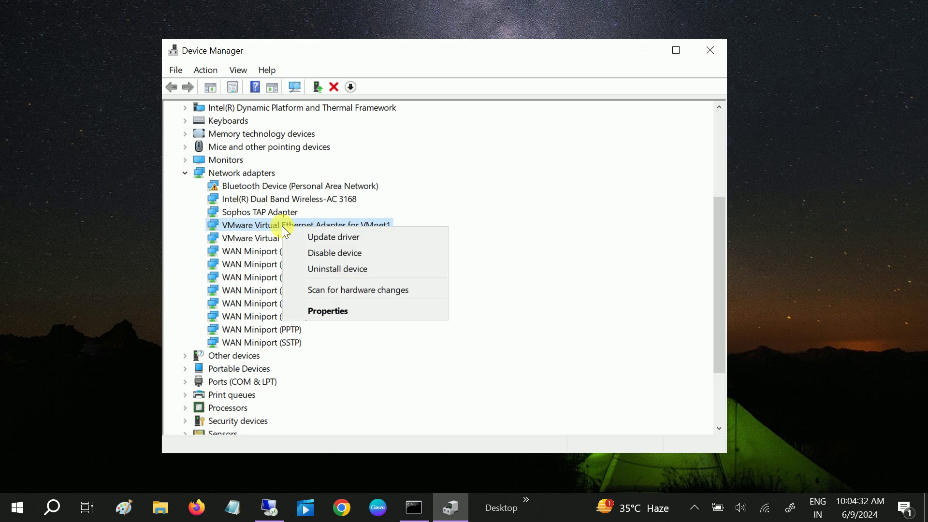
Step: Update the VMnet1 adapter driver by picking the VMware VMnet1 model from the compatible list
click(334, 238)
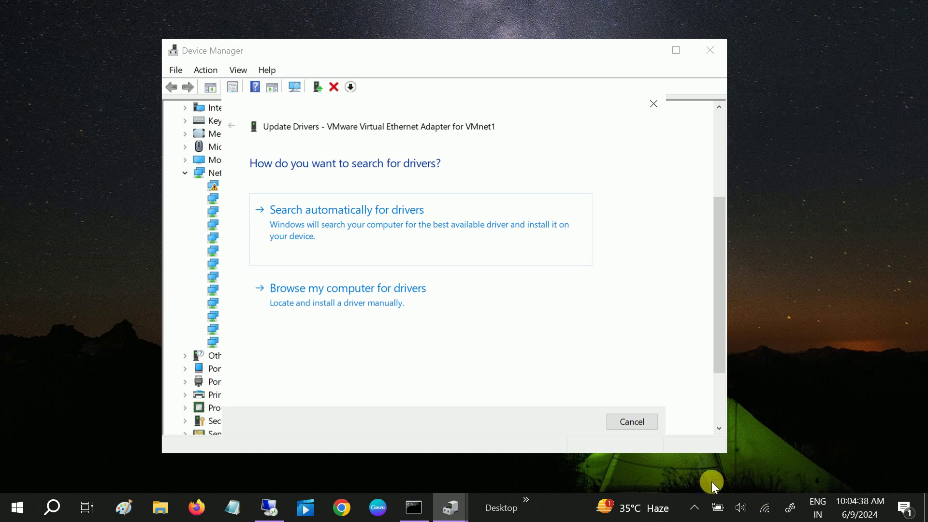
click(373, 309)
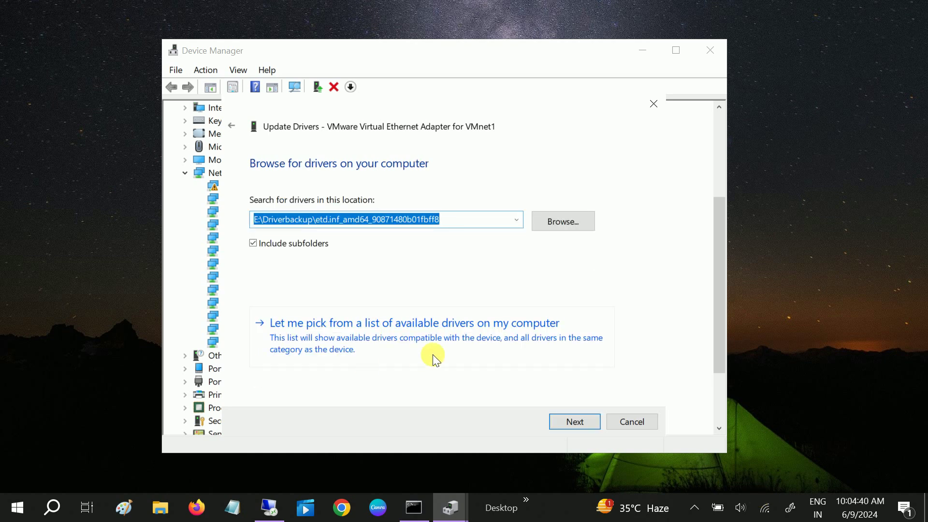
click(432, 342)
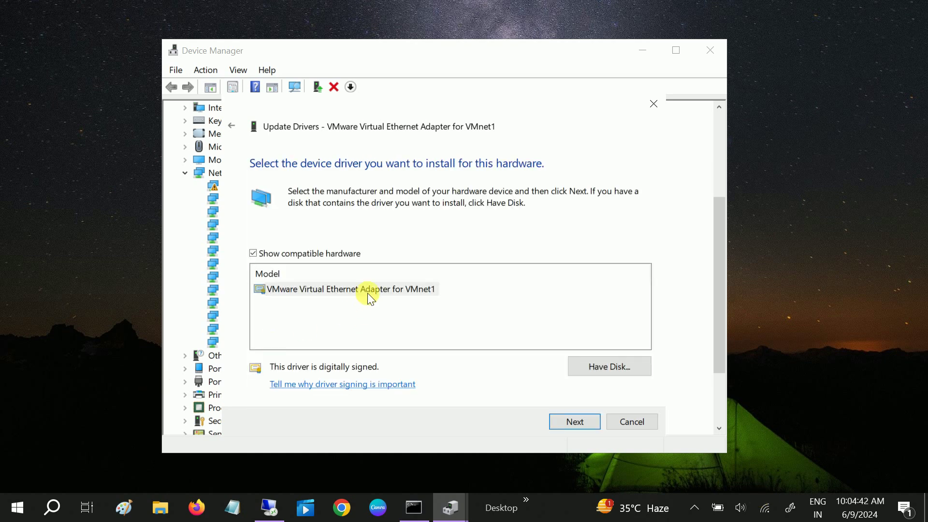
click(367, 293)
click(579, 424)
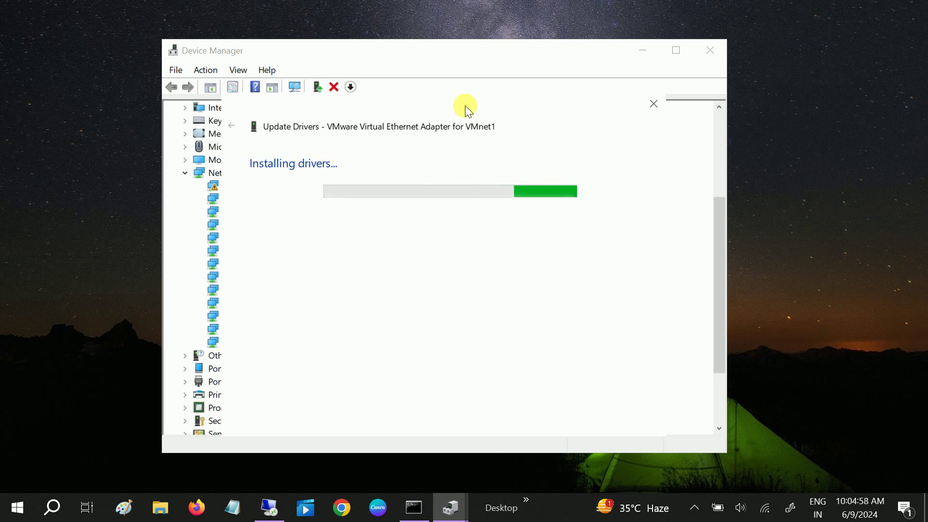
Step: Try to cancel the stuck driver installation and refresh the desktop meanwhile
mouse_move(459, 99)
mouse_down()
mouse_move(516, 153)
mouse_move(537, 134)
mouse_up()
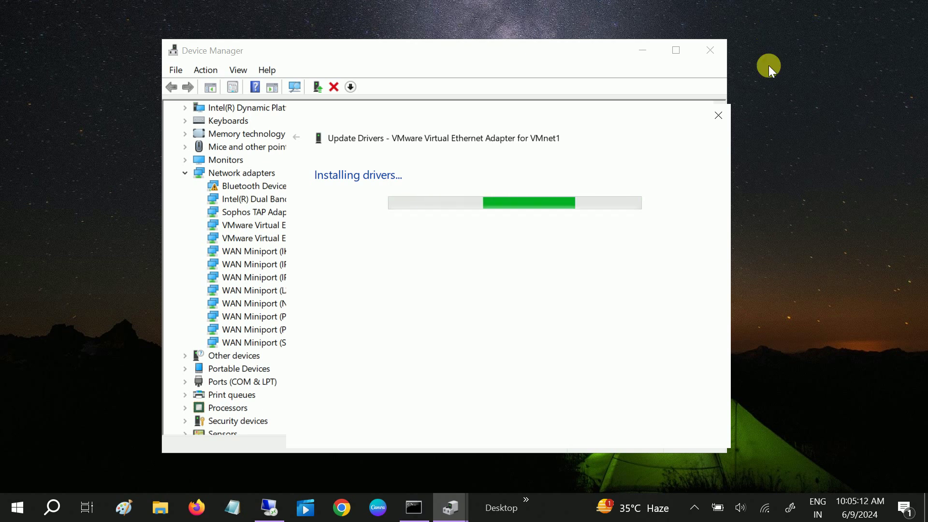
click(720, 114)
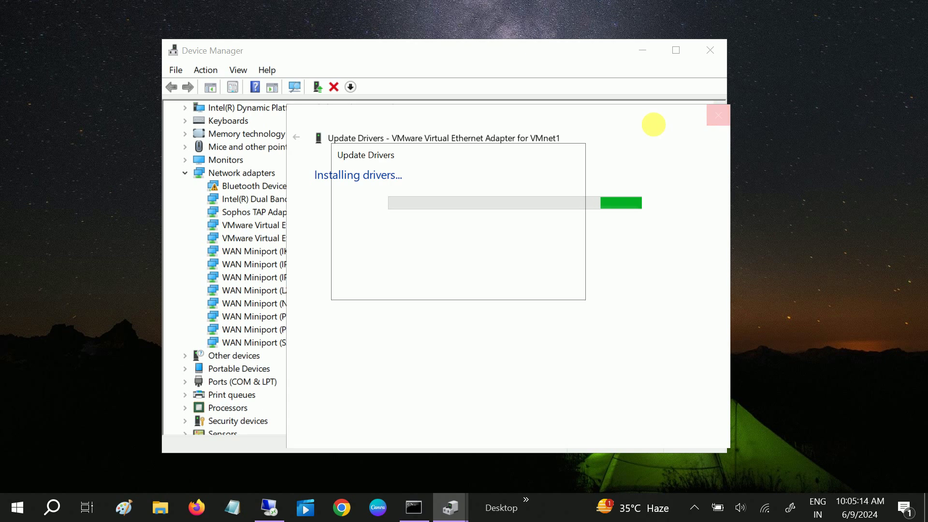
click(553, 286)
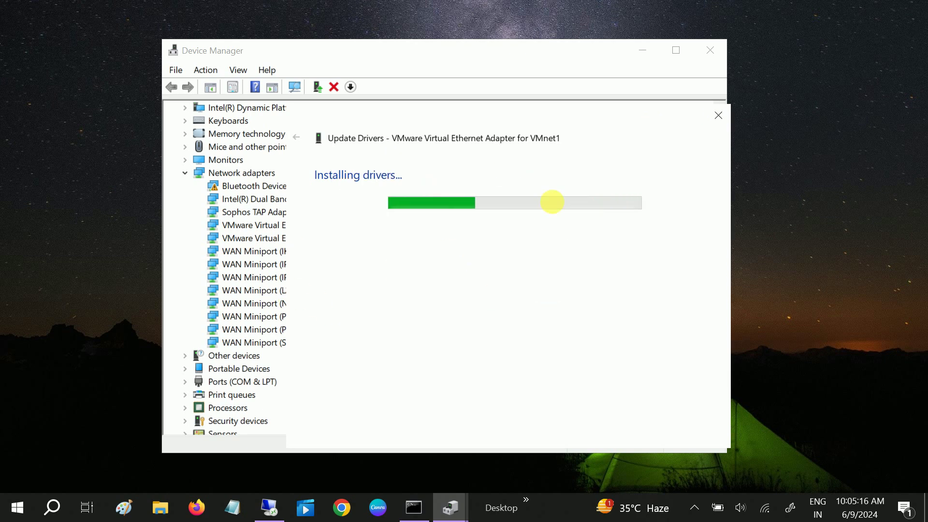
right_click(838, 152)
click(753, 196)
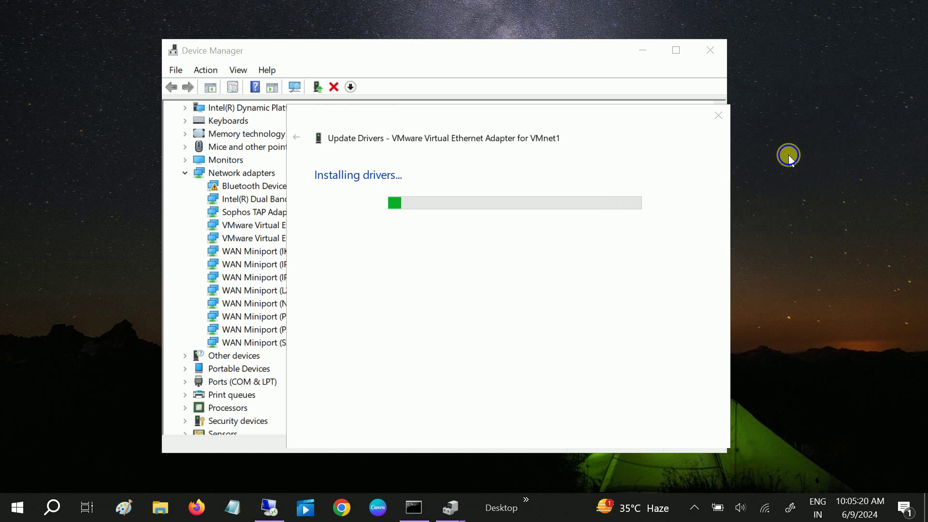
right_click(789, 151)
click(700, 197)
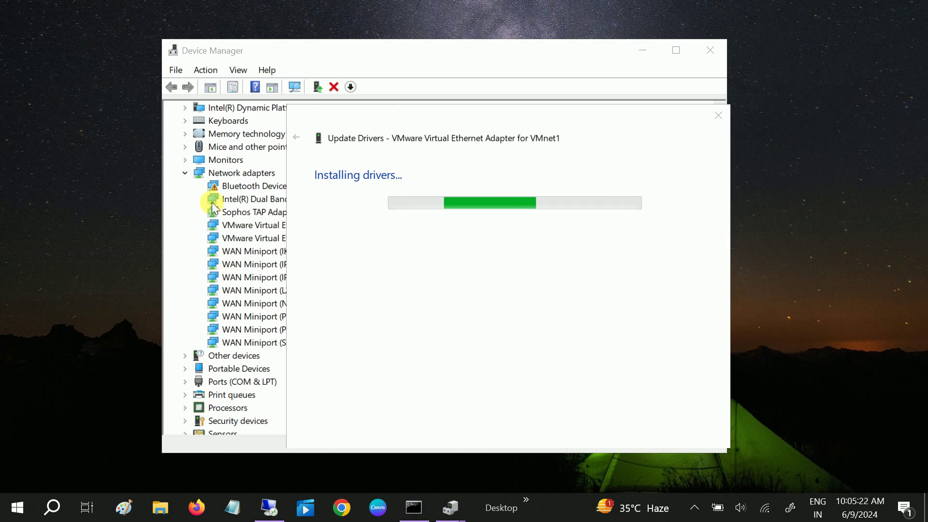
click(185, 176)
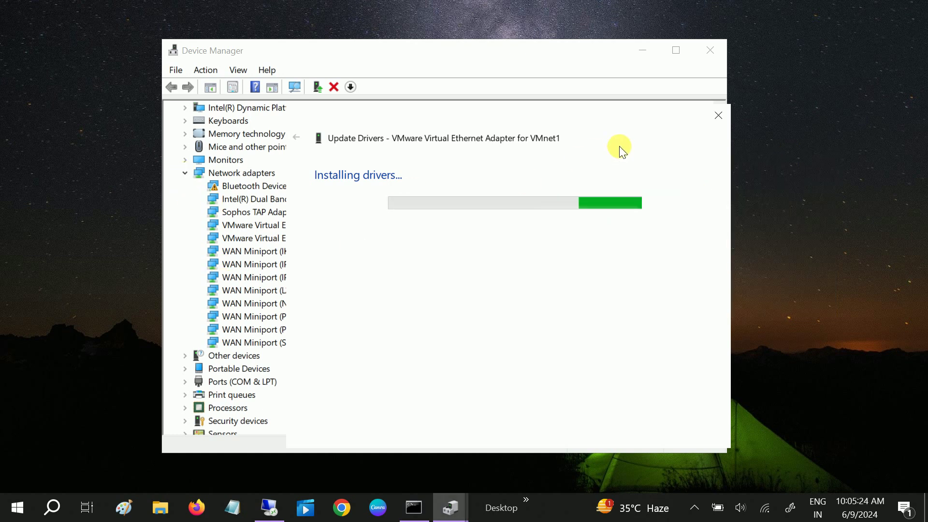
Step: Try again to close the installation window, dismissing the cannot-cancel warning
click(717, 116)
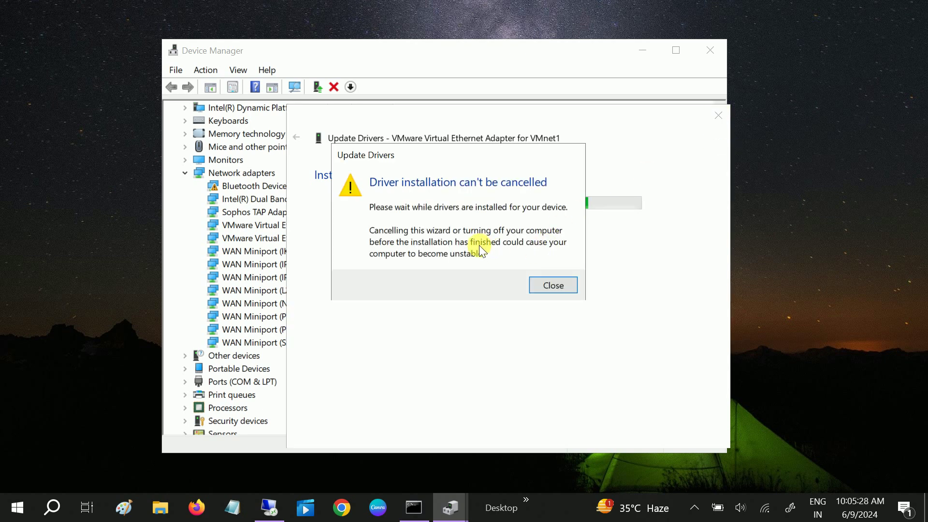
click(554, 284)
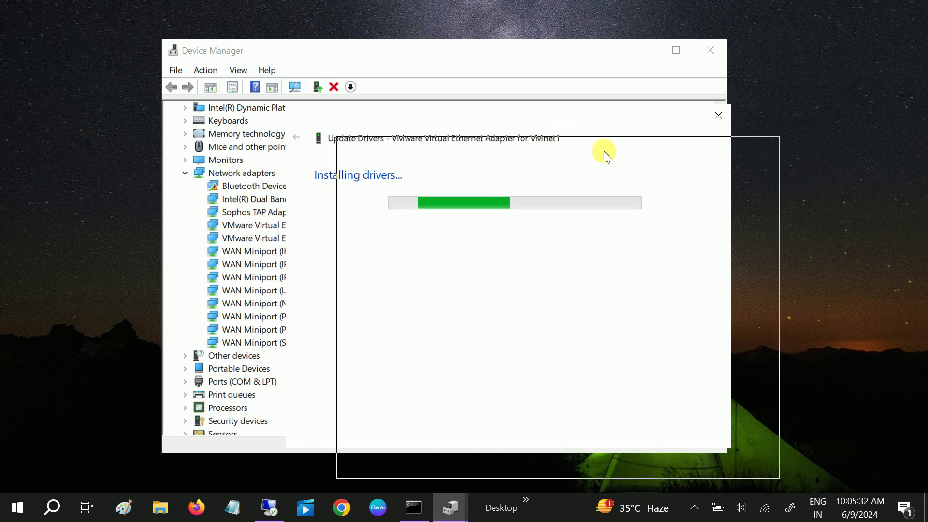
drag(604, 152, 622, 160)
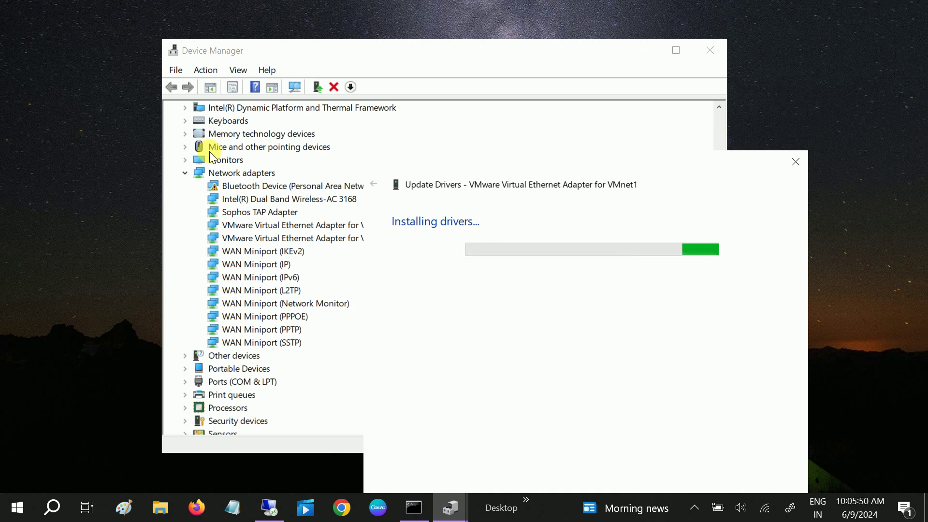
click(462, 510)
Step: Attempt to close all Device Manager windows from the taskbar, dismissing the cannot-cancel warning
right_click(462, 510)
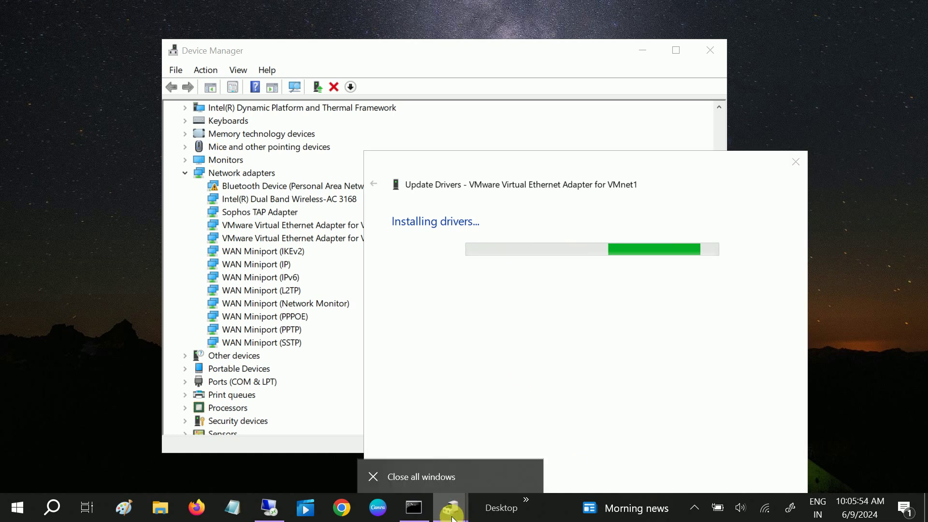
click(439, 478)
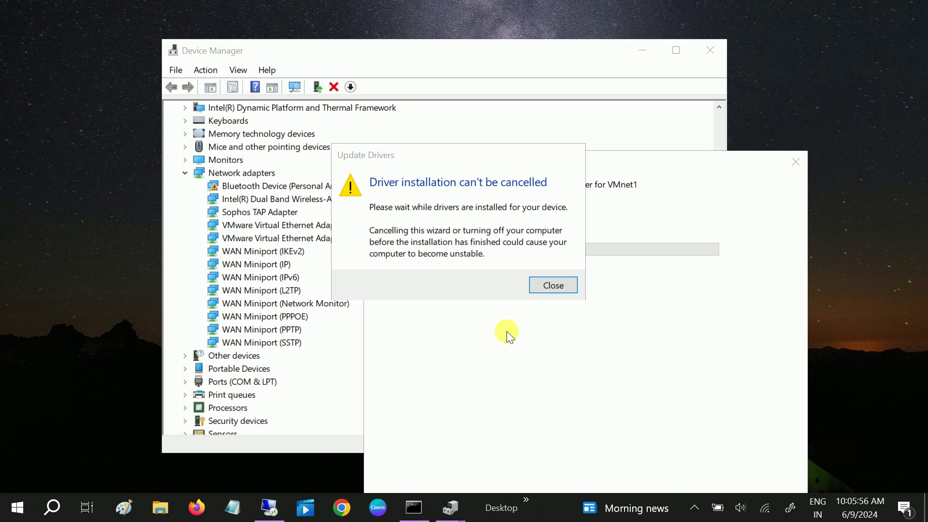
click(556, 285)
Step: Launch Task Manager from the taskbar to review processes, then close it
right_click(533, 507)
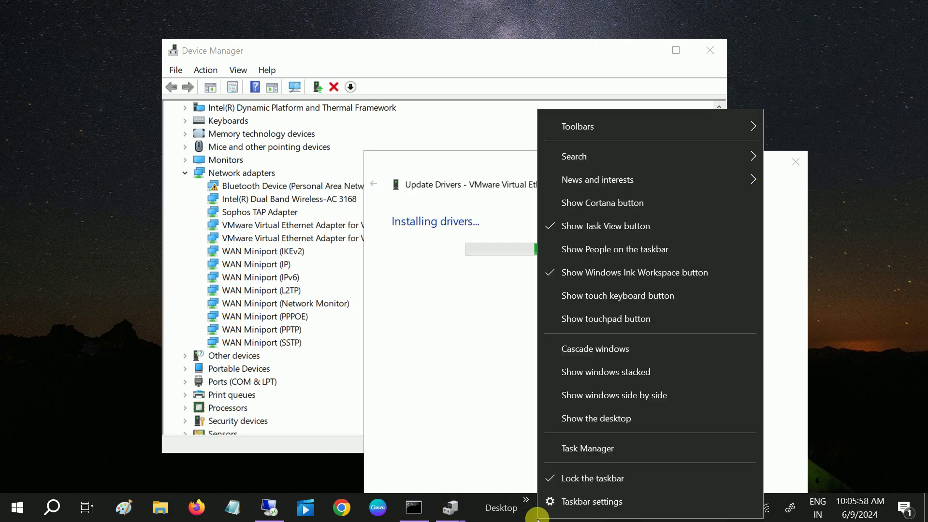
click(601, 449)
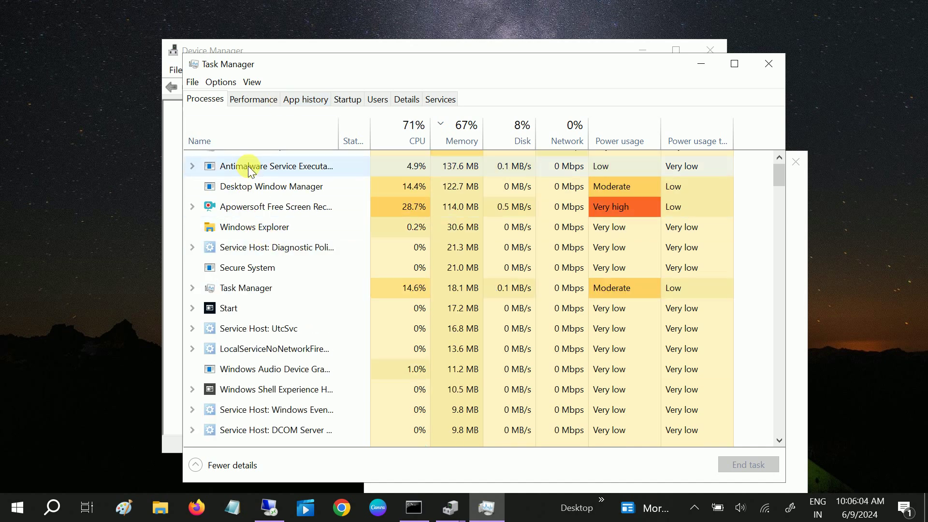
scroll(249, 171, up, 1)
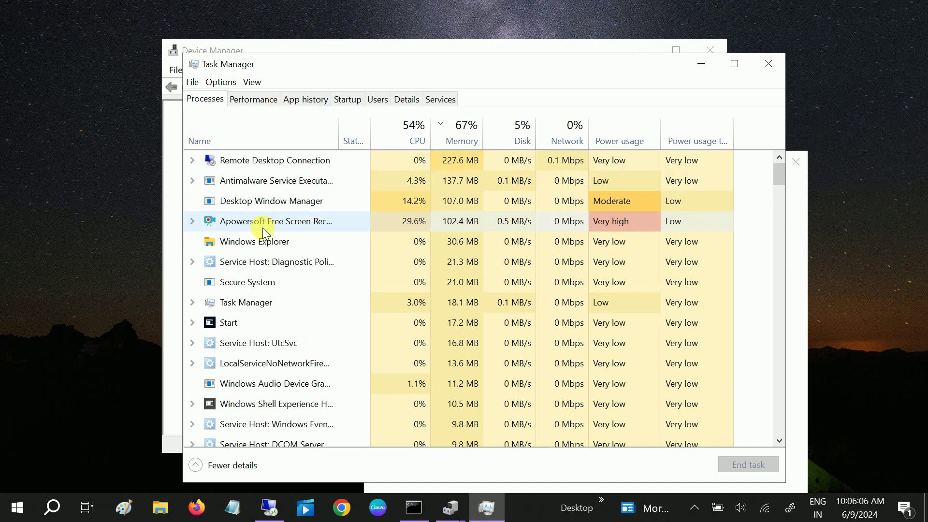
scroll(315, 344, down, 1)
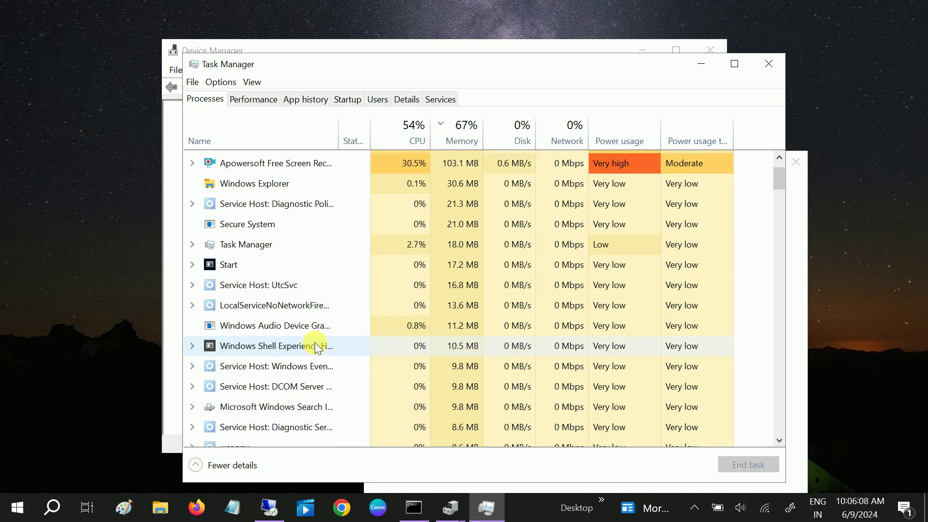
scroll(315, 342, down, 1)
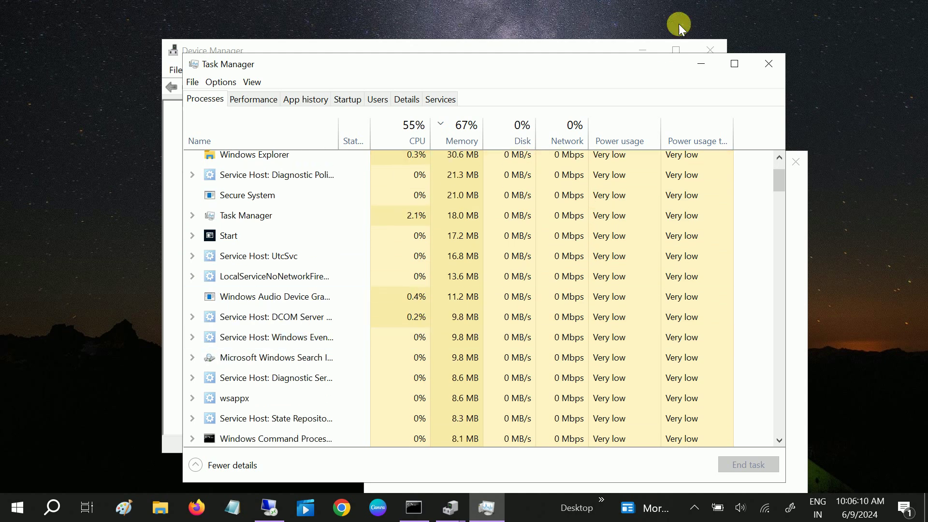
click(768, 64)
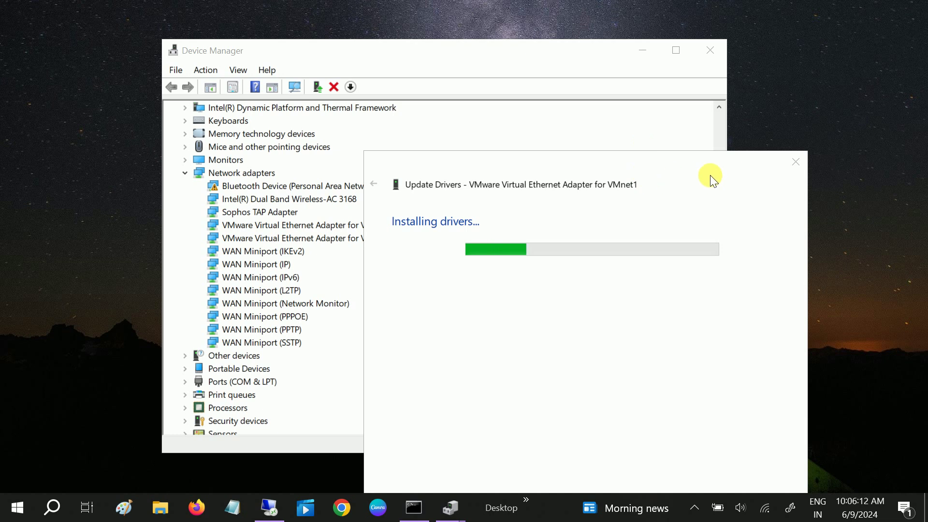
Step: Move the installation window aside and launch a second Device Manager from Start search
drag(710, 174, 464, 64)
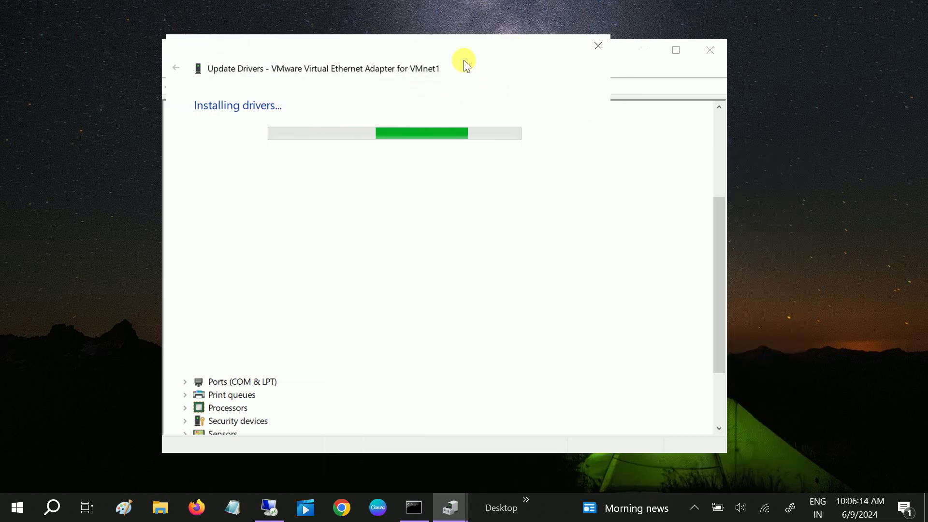
drag(464, 64, 532, 68)
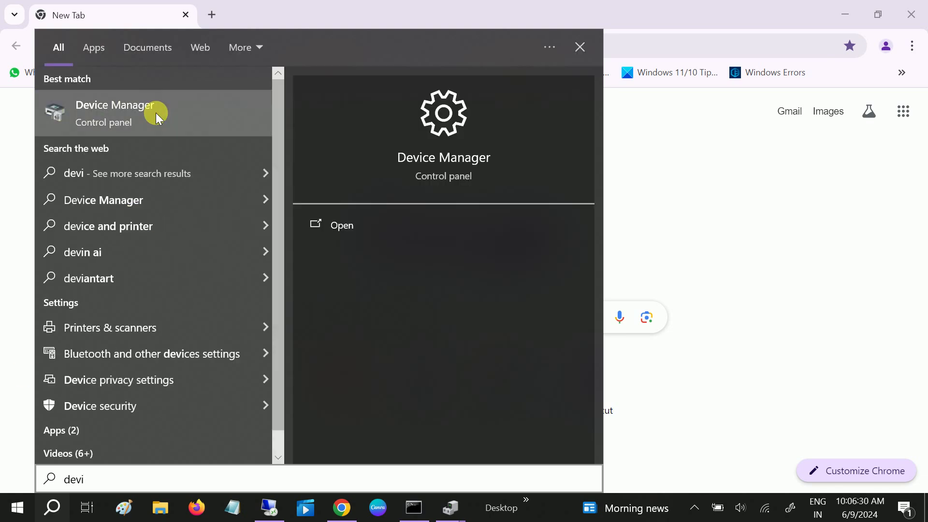
click(156, 112)
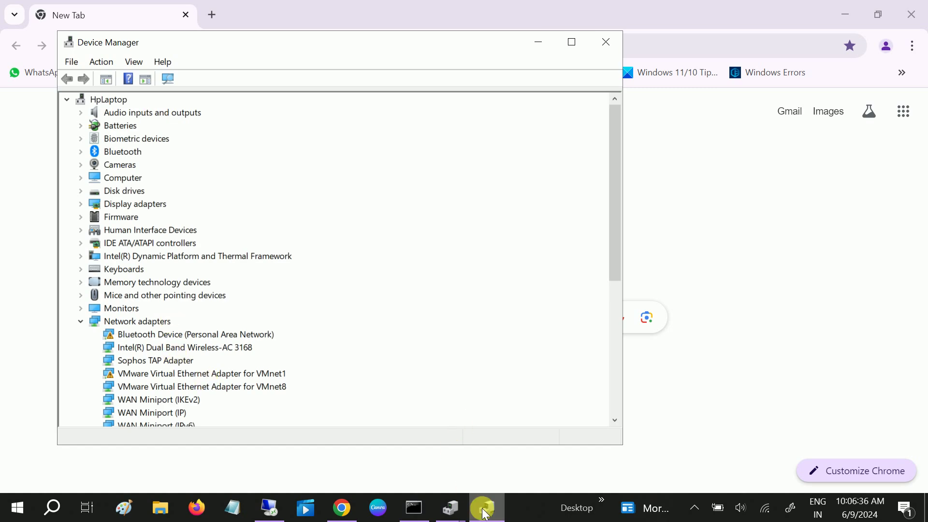
Step: Check the driver installation progress via the taskbar, then bring the device tree forward
click(449, 508)
click(501, 464)
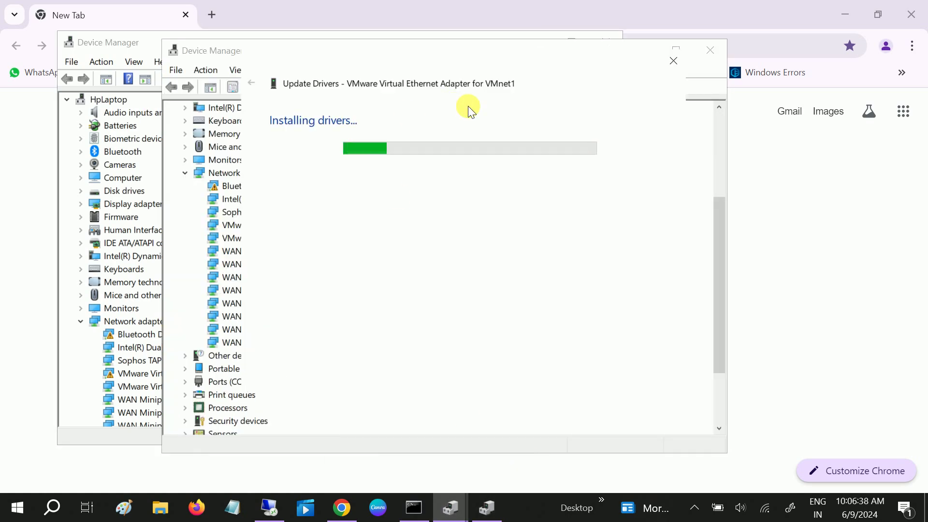
click(150, 230)
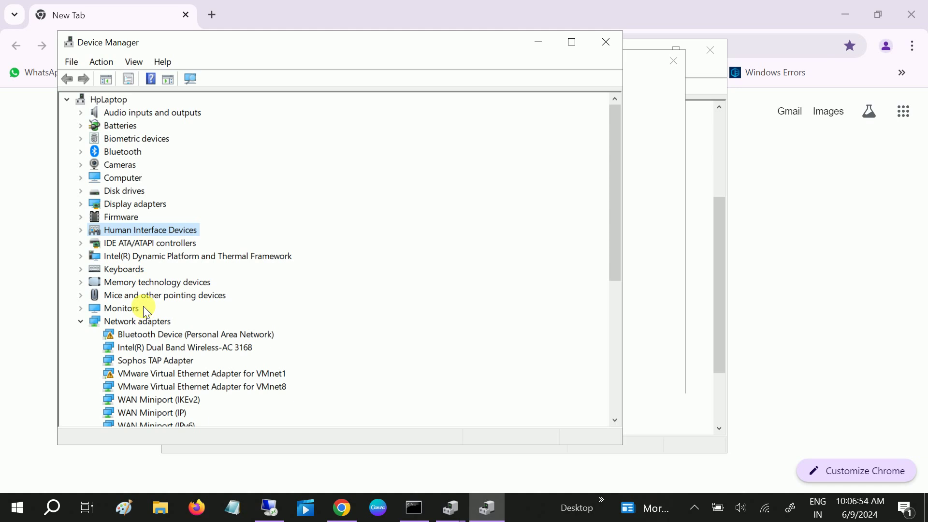
Step: Select HpLaptop and scan for hardware changes twice
click(109, 100)
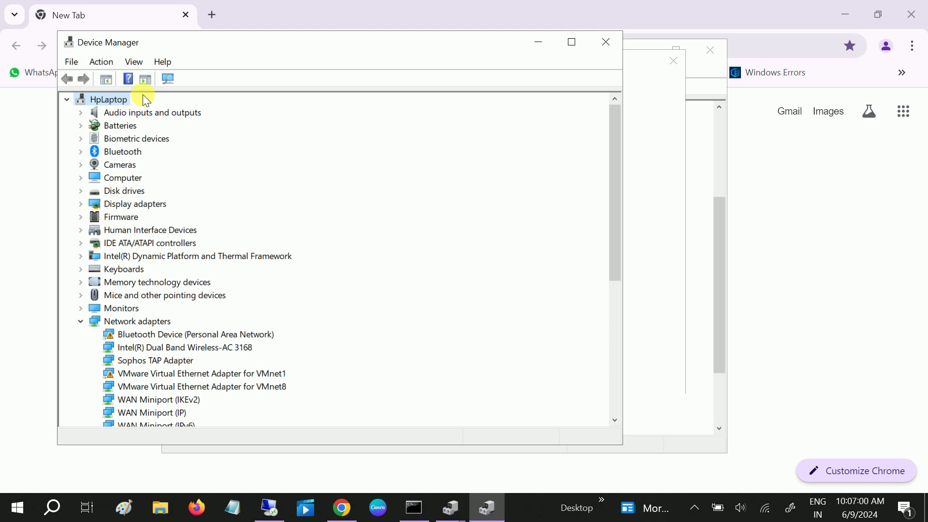
click(168, 82)
click(100, 62)
click(159, 80)
Step: Attempt Add legacy hardware, dismiss the one-installation-at-a-time warning, and return to the device tree
click(101, 61)
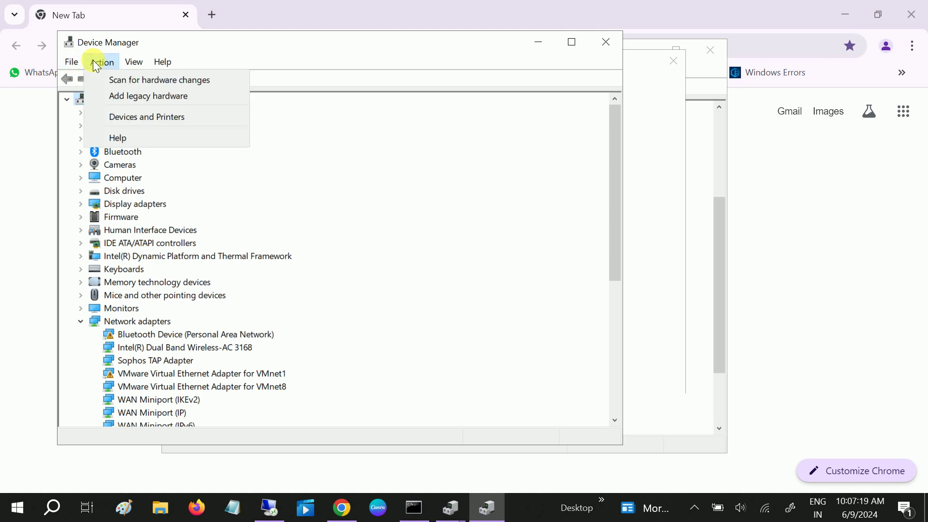
click(147, 99)
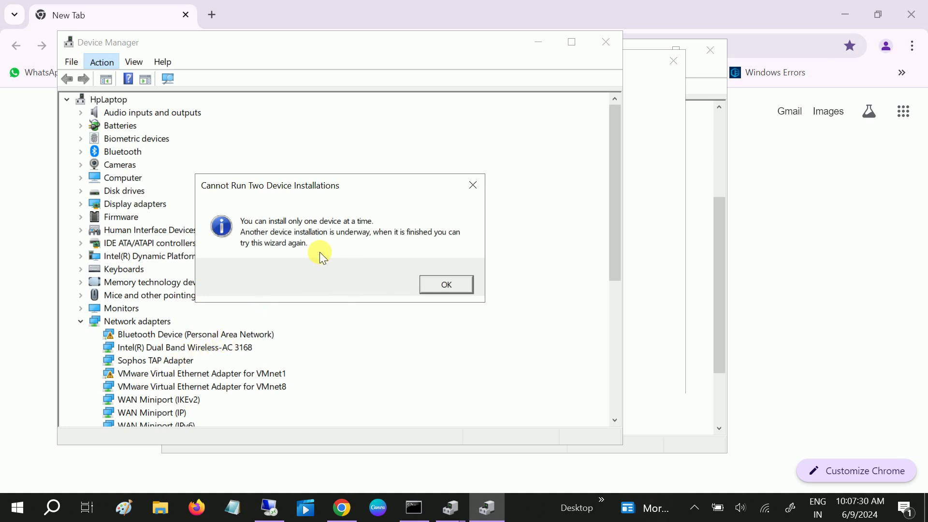
click(438, 285)
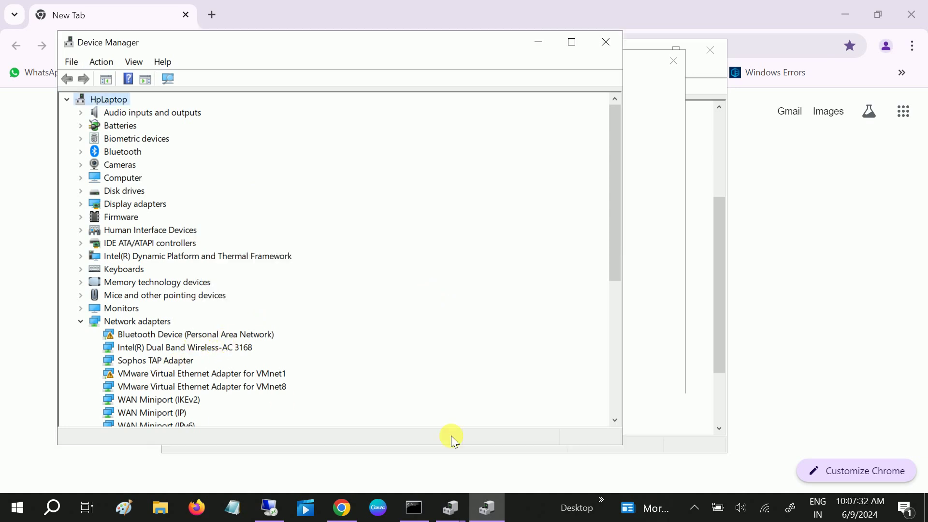
click(486, 508)
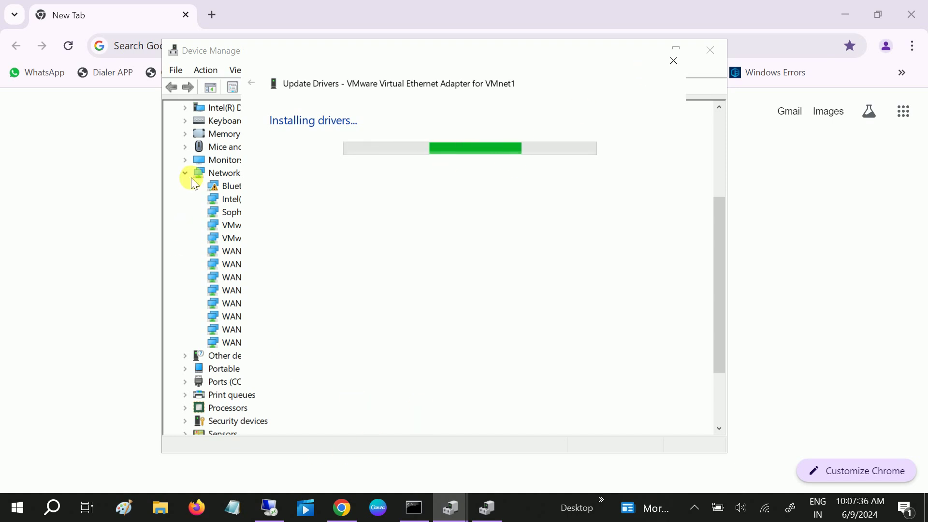
click(475, 512)
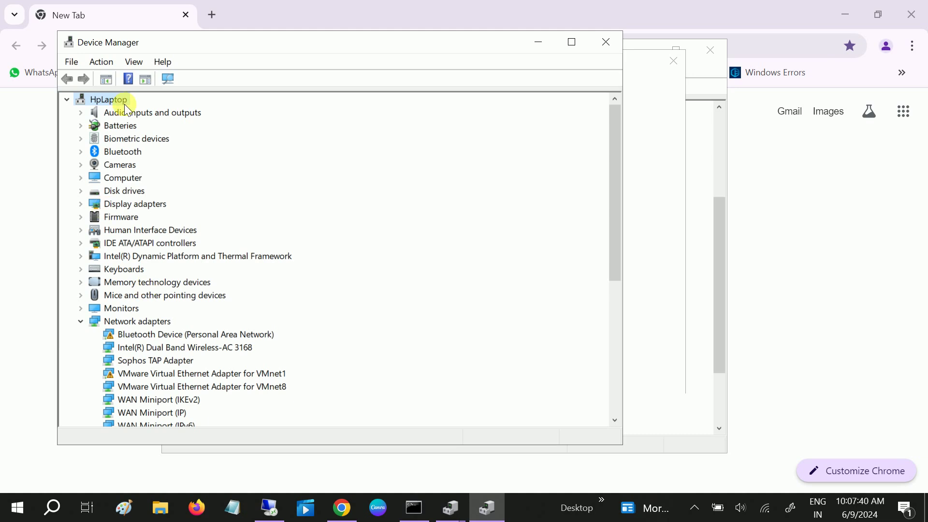
Step: Show hidden devices in the tree and collapse the Network adapters category
click(134, 62)
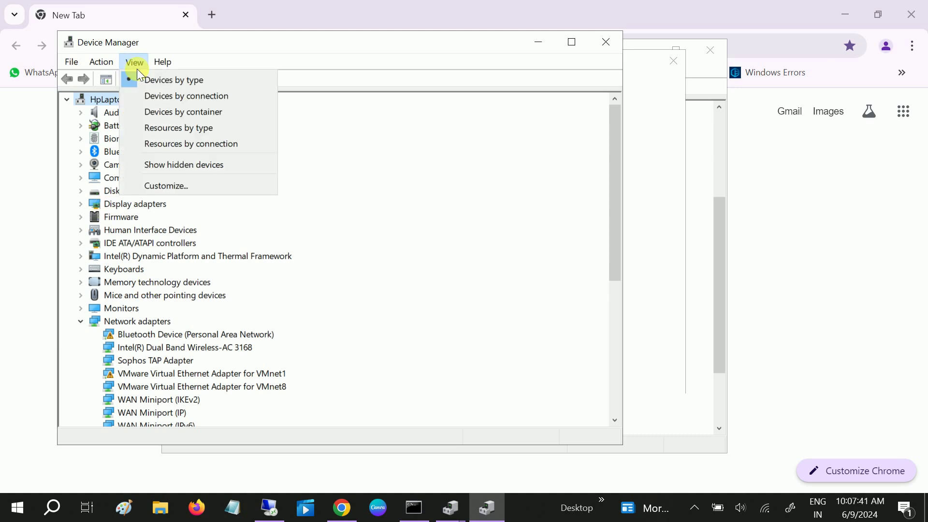
click(184, 164)
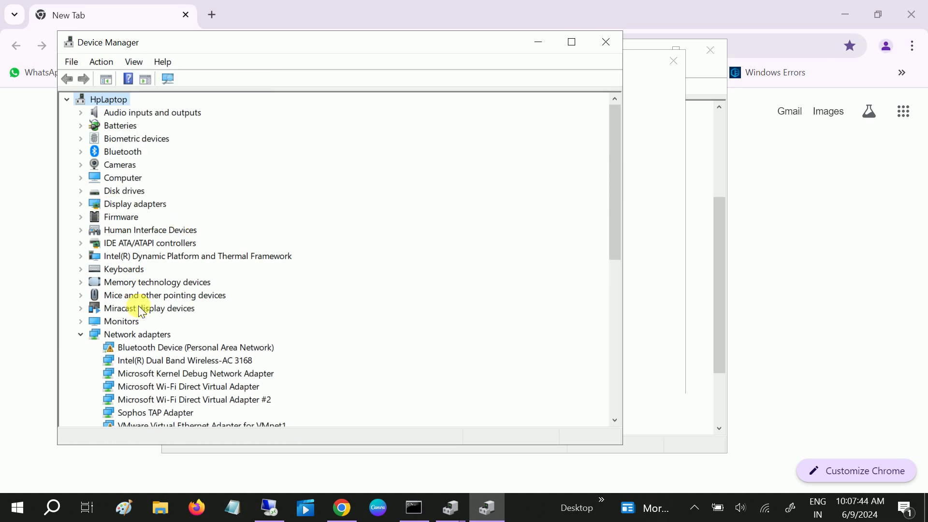
scroll(141, 310, down, 1)
scroll(141, 310, down, 1)
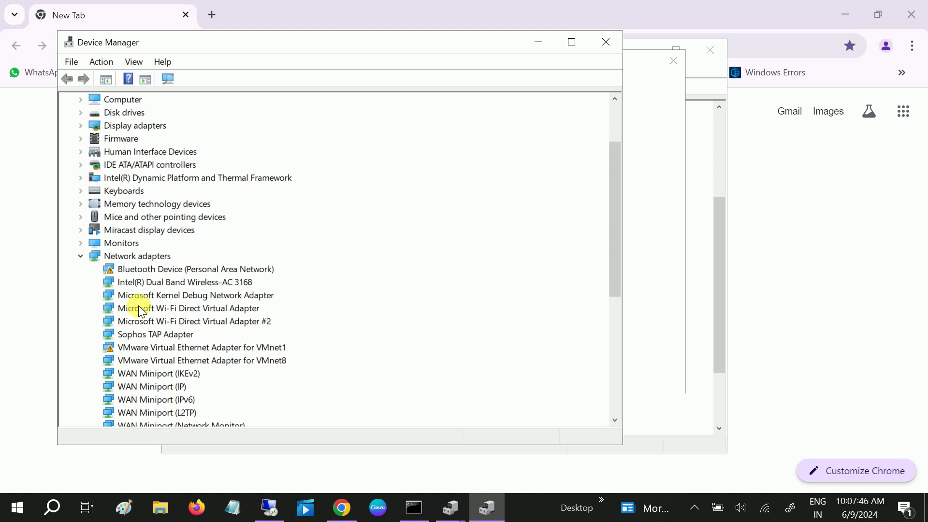
scroll(153, 348, down, 1)
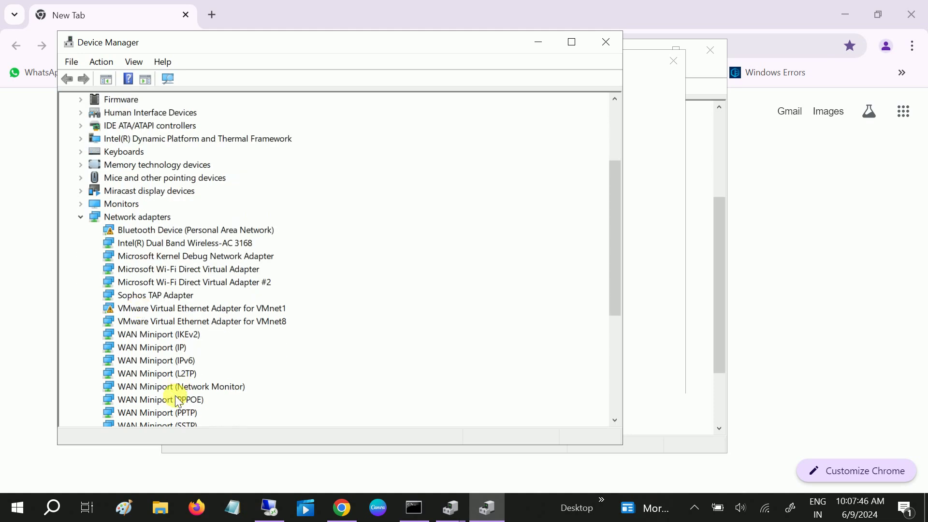
click(82, 217)
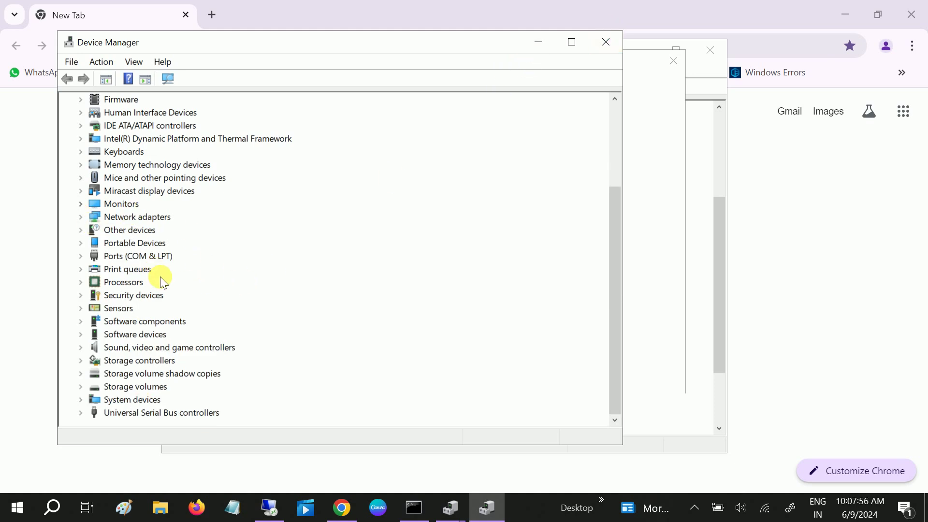
Step: Switch to Chrome and the Windows 11 remote session from the taskbar
click(342, 507)
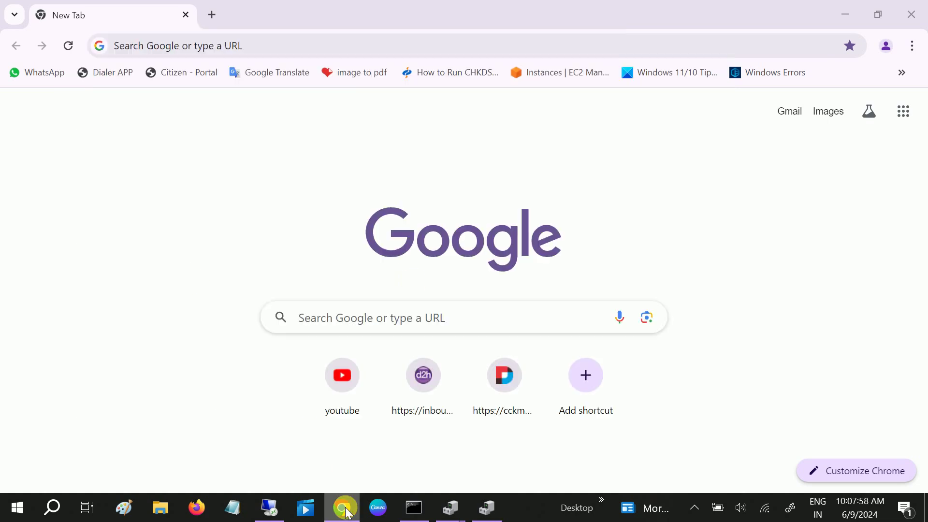
click(268, 507)
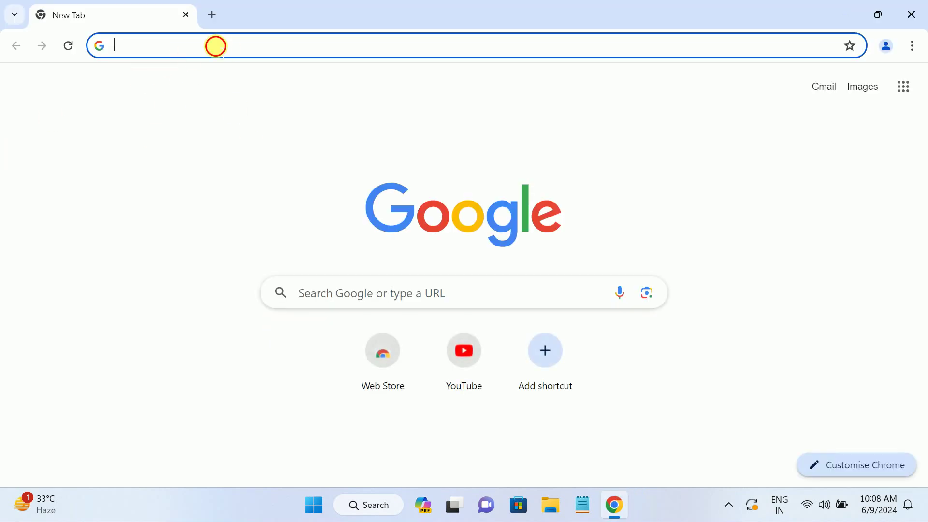
Step: Search 'dell driver download' and open the 'Drivers & Downloads | Dell India' result
click(216, 45)
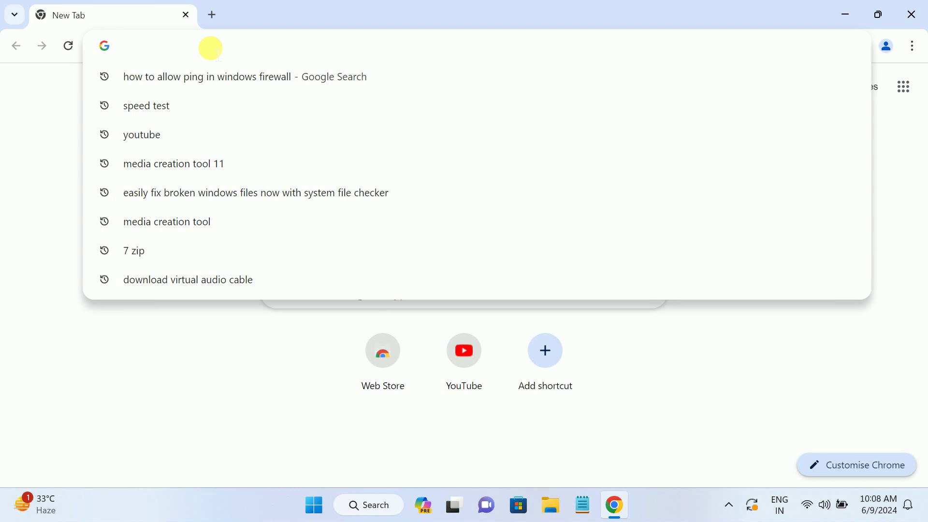
text(dell driver down)
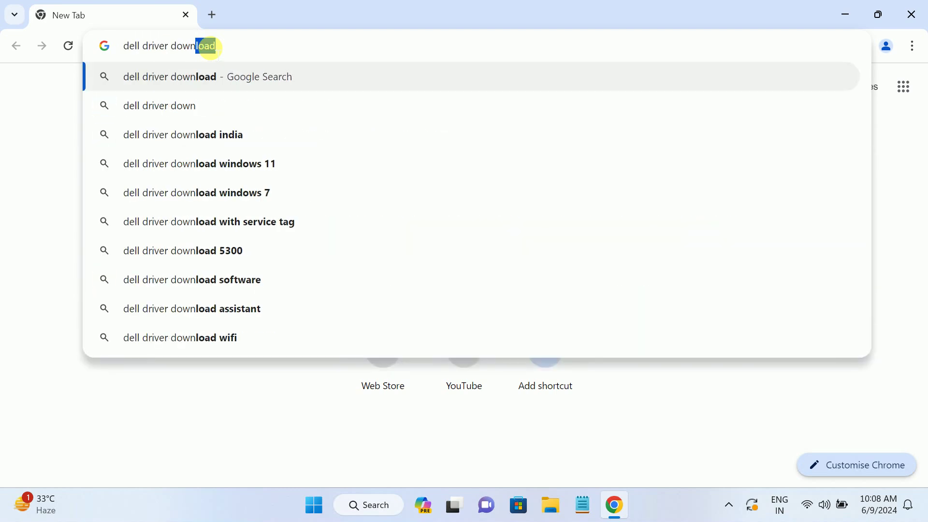
text(load)
key(Return)
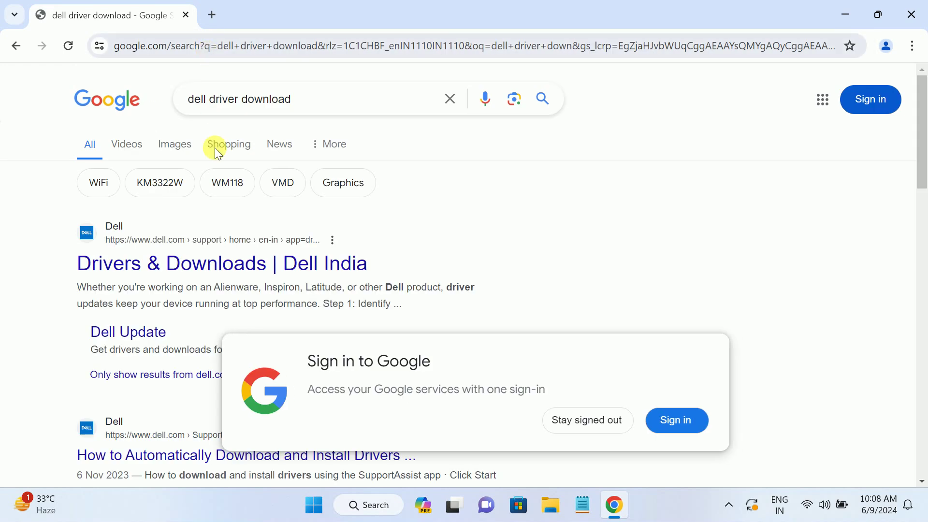
click(196, 262)
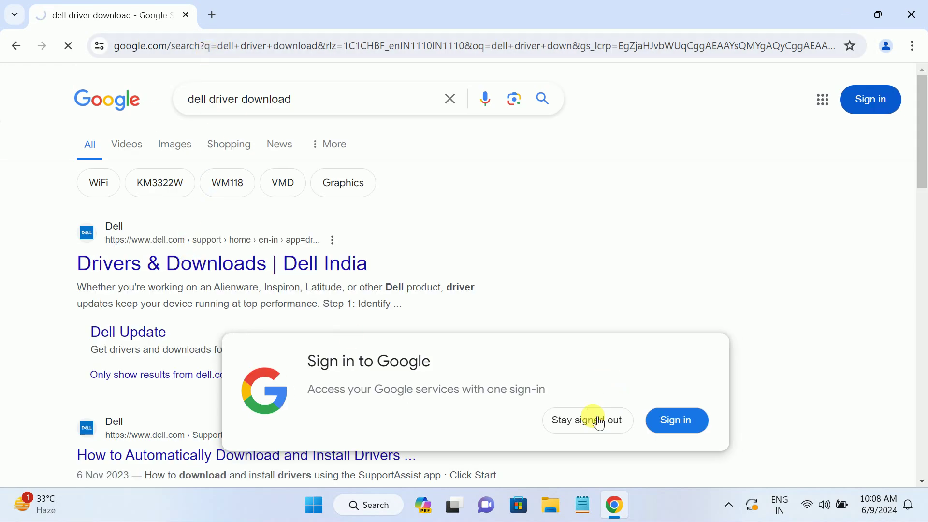
click(359, 508)
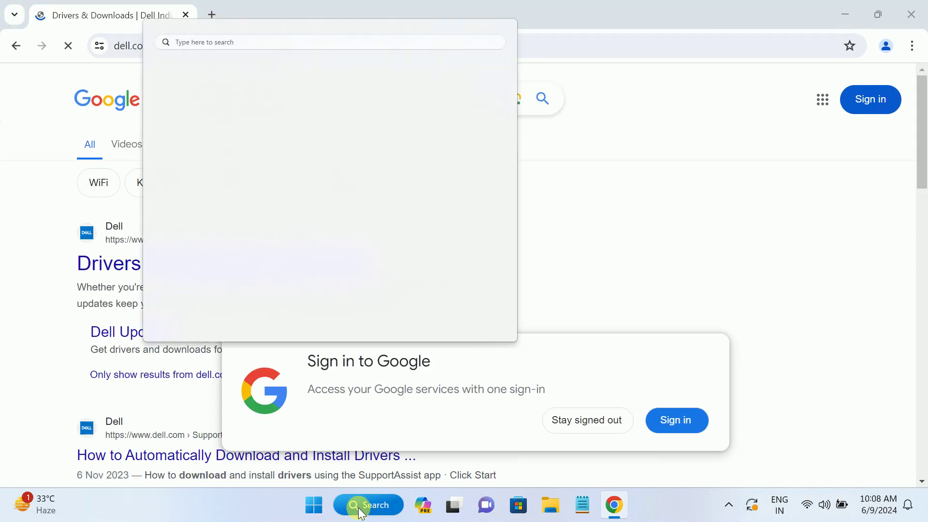
text(cmd)
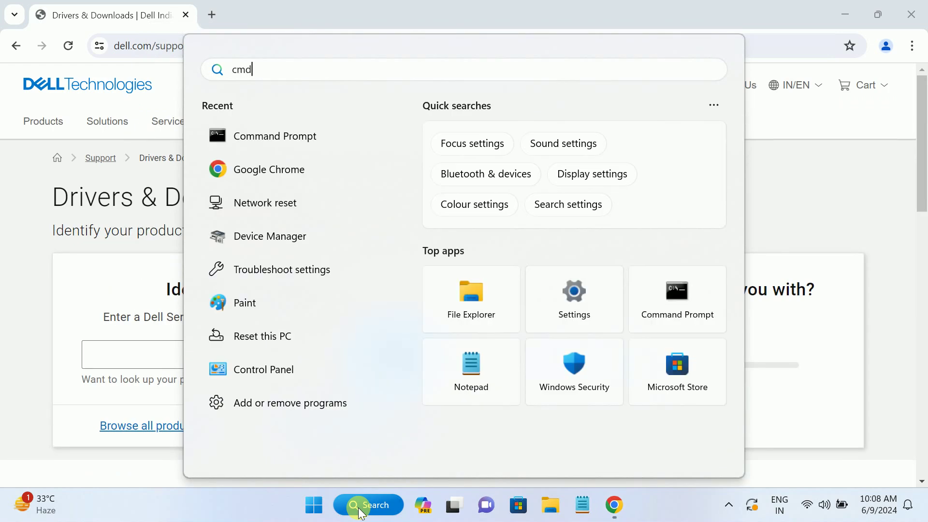
click(295, 174)
text(wmic bios get serialnumber)
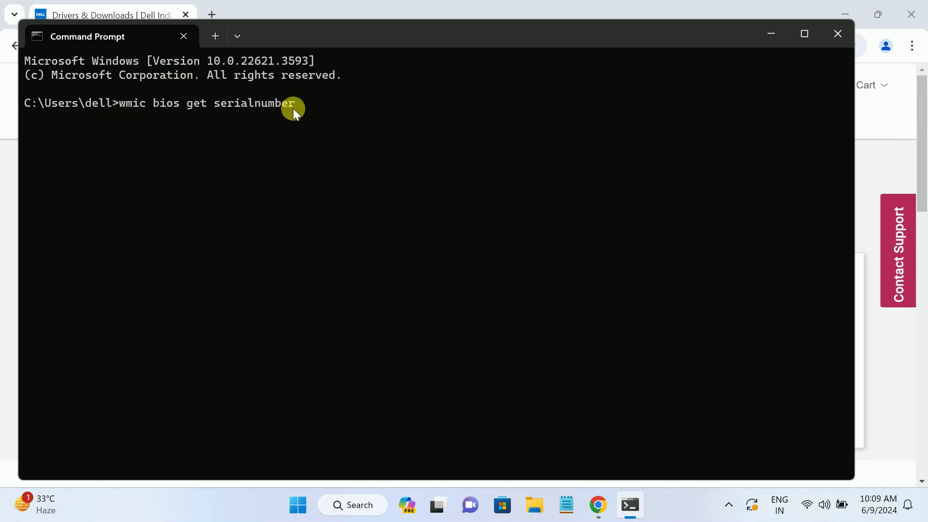
key(Return)
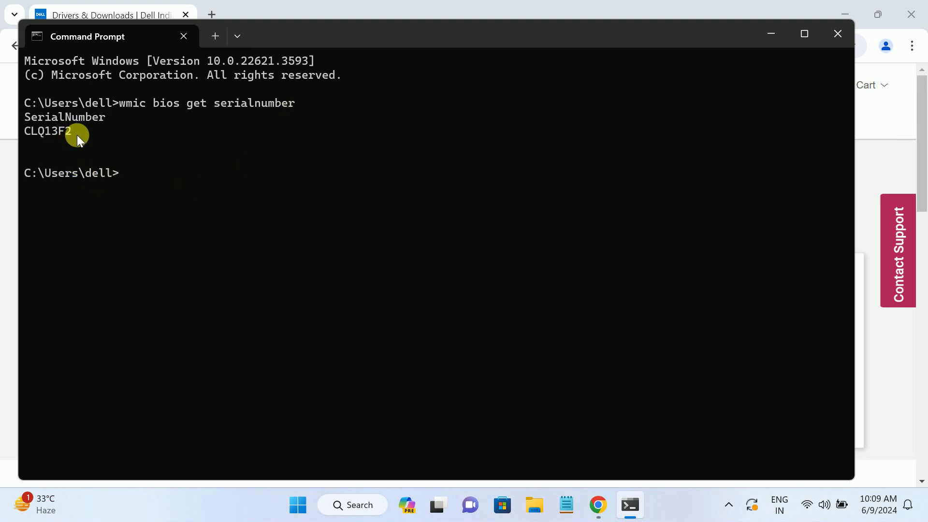
drag(49, 131, 8, 136)
key(ctrl+c)
click(770, 34)
Step: Paste service tag CLQ13F2 into Identify your product and search for the Latitude 3460
click(238, 352)
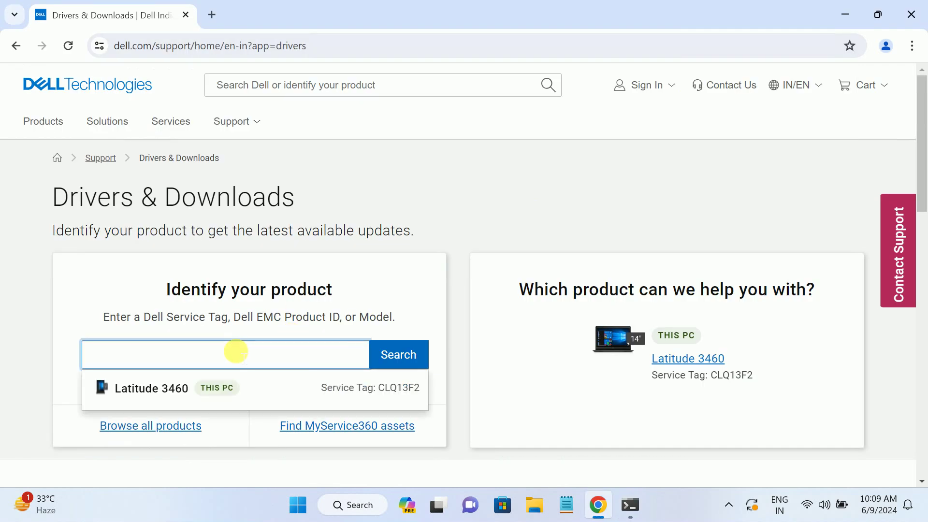
key(ctrl+v)
click(406, 354)
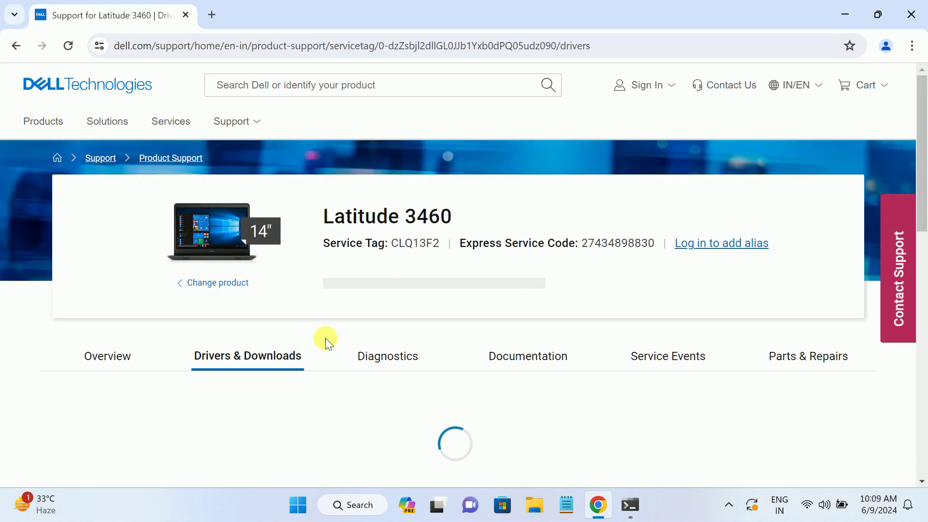
scroll(325, 338, down, 4)
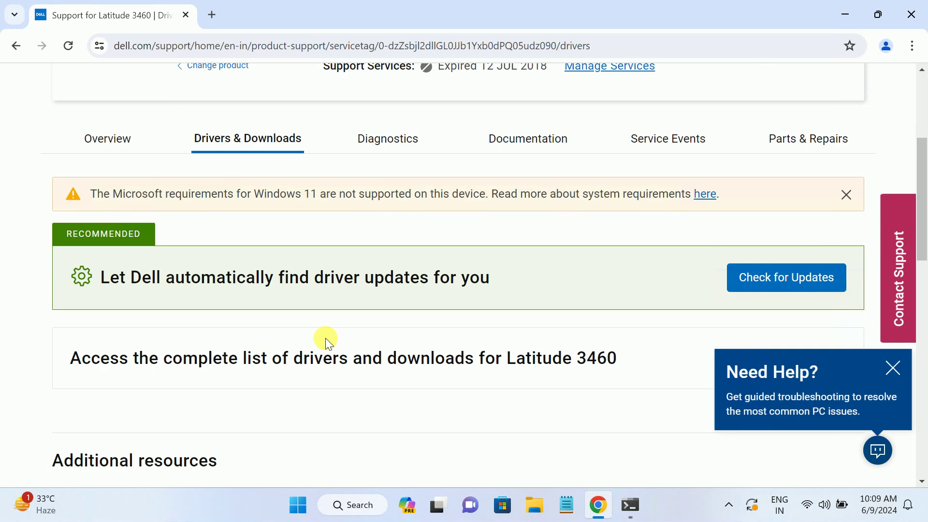
scroll(326, 338, down, 2)
scroll(325, 338, up, 3)
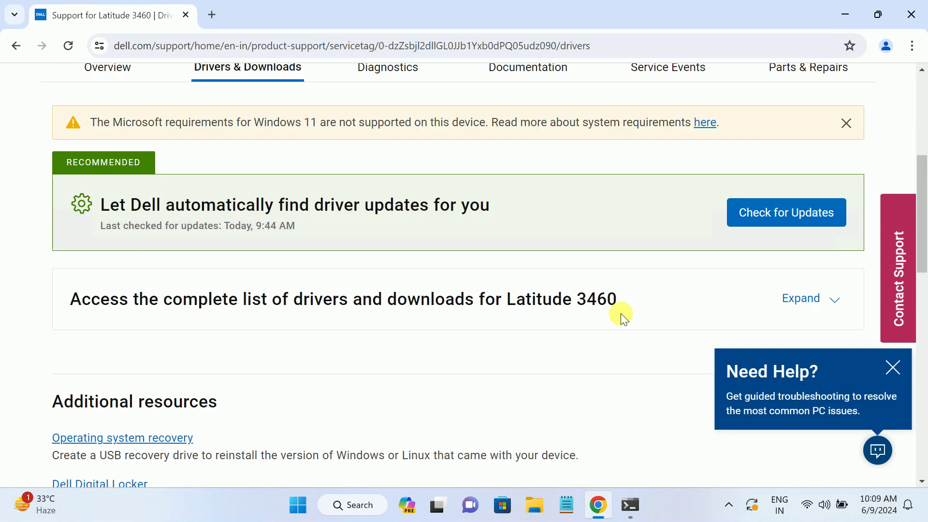
Step: Expand the full driver list, keeping Windows 10 64-bit as the operating system
click(801, 298)
scroll(379, 323, down, 4)
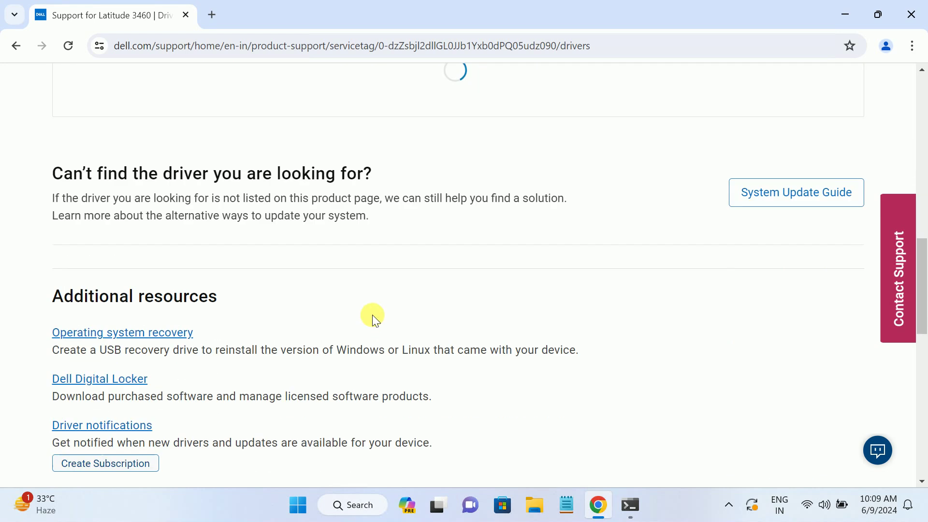
scroll(372, 312, up, 2)
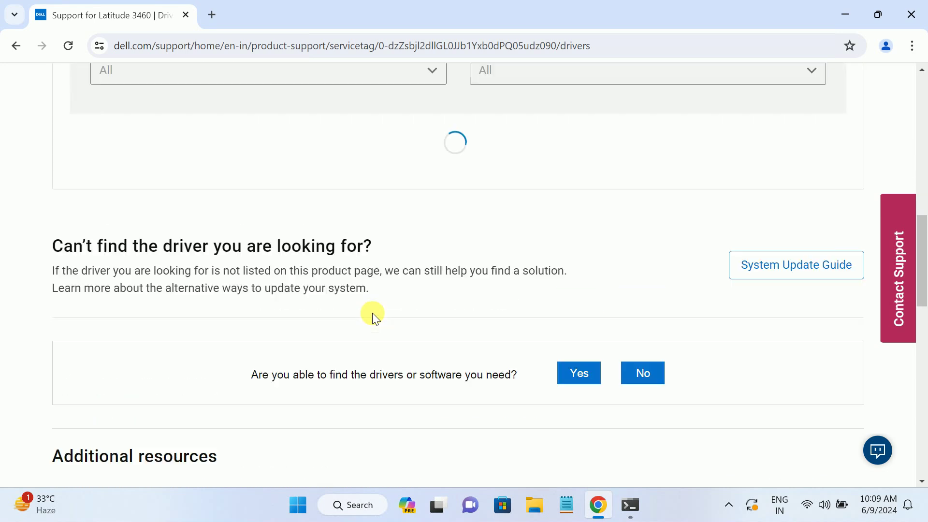
scroll(372, 312, up, 3)
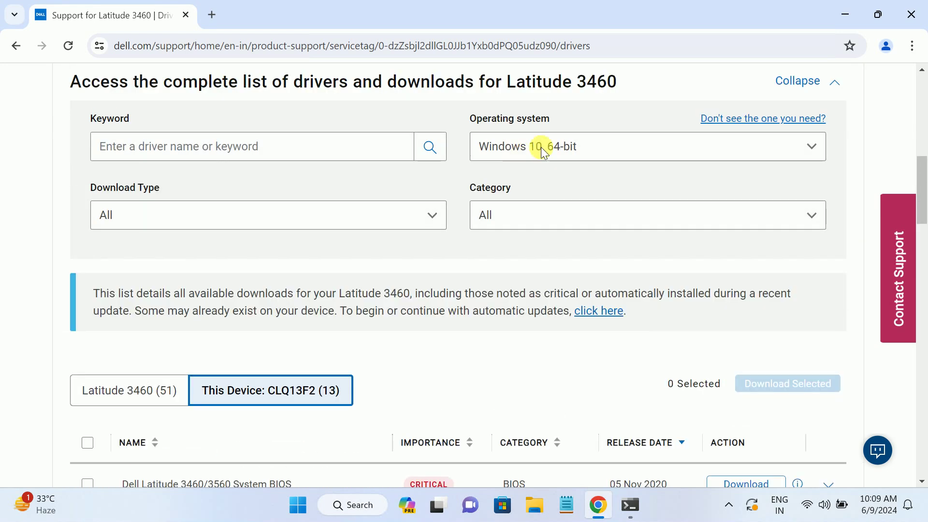
click(811, 146)
click(811, 147)
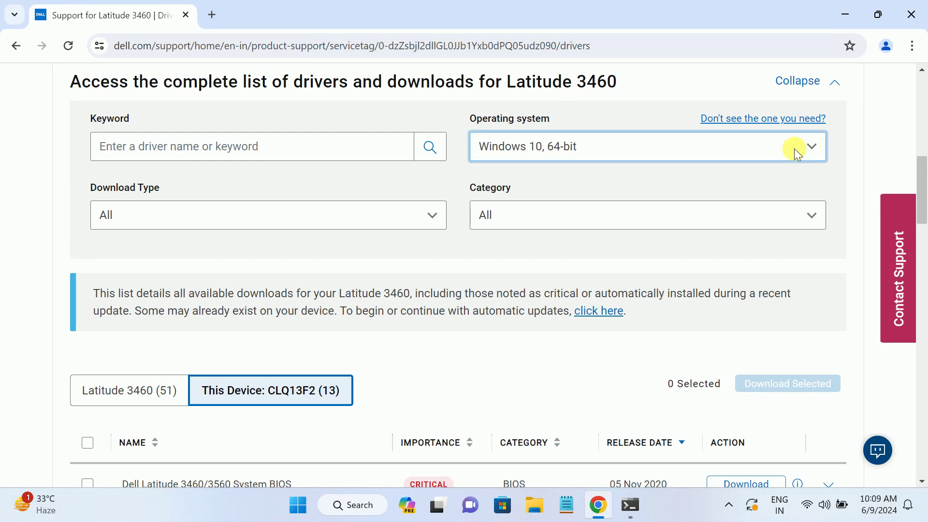
scroll(224, 359, down, 2)
scroll(224, 360, down, 1)
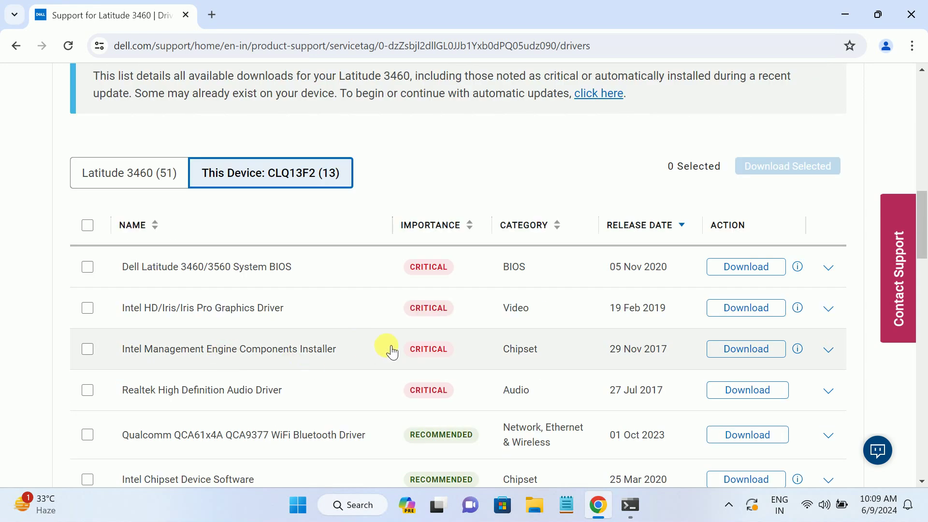
scroll(391, 352, down, 1)
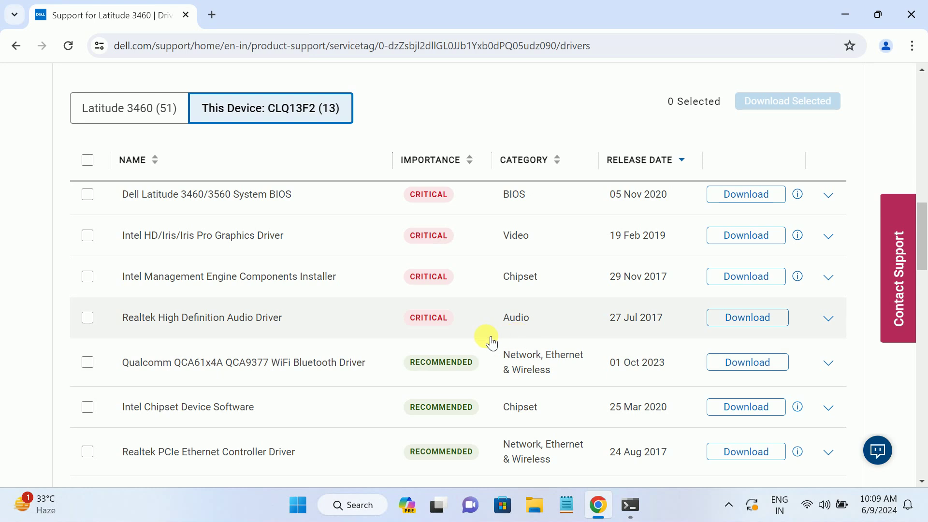
scroll(492, 341, down, 1)
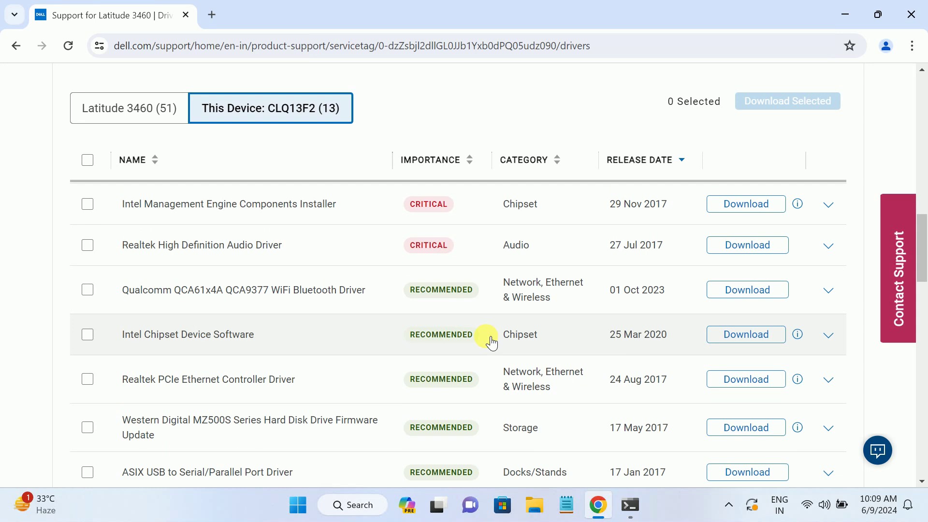
scroll(492, 341, down, 1)
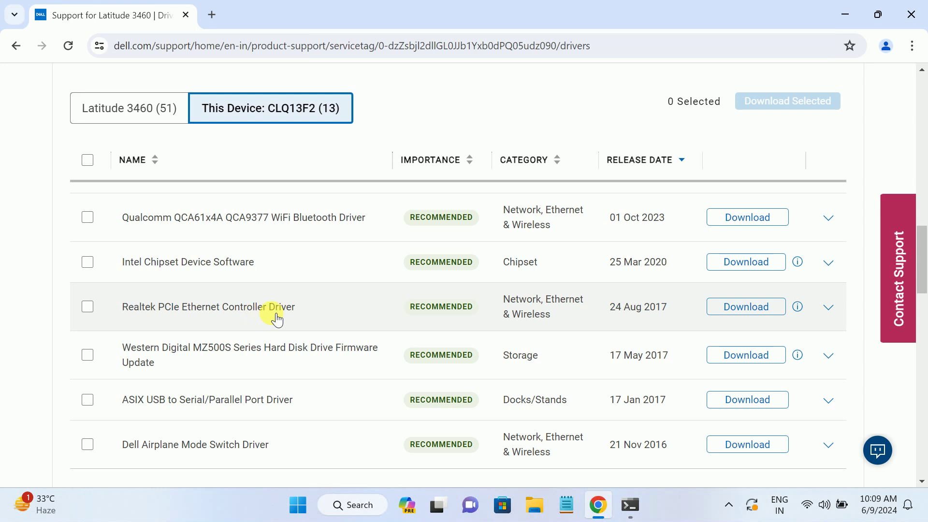
Step: Download the Realtek PCIe Ethernet Controller Driver and show Chrome's recent downloads
click(87, 307)
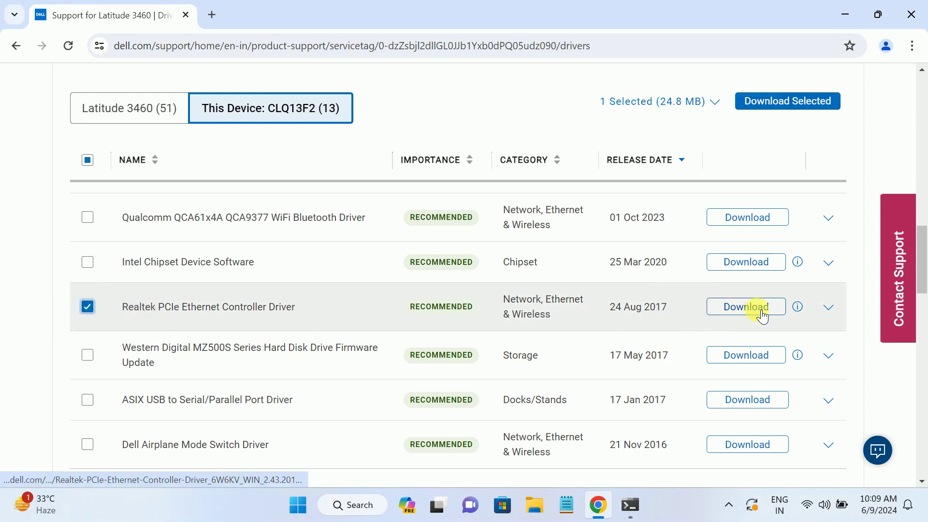
click(746, 307)
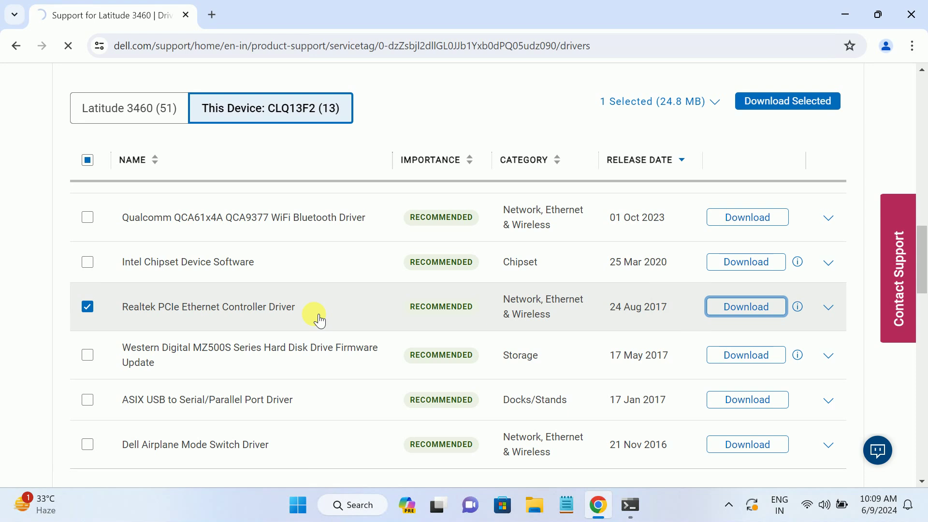
scroll(319, 319, down, 1)
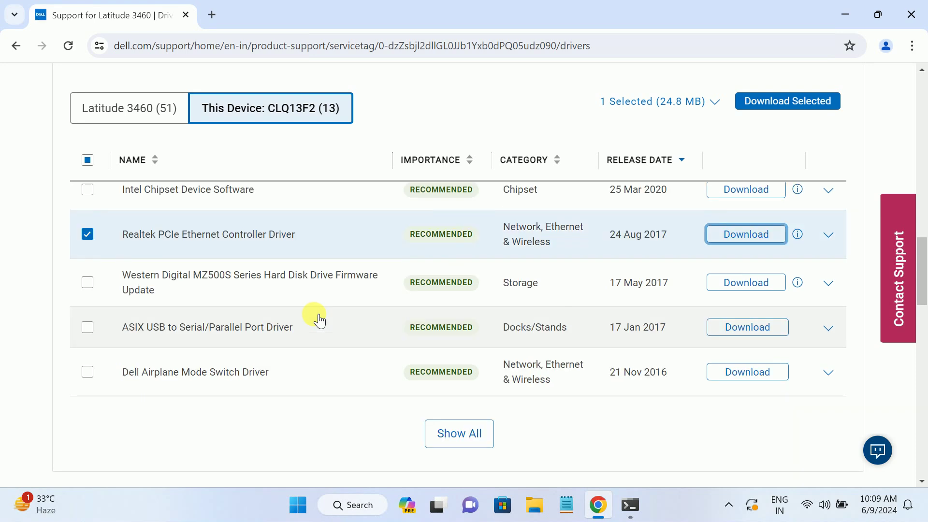
click(452, 431)
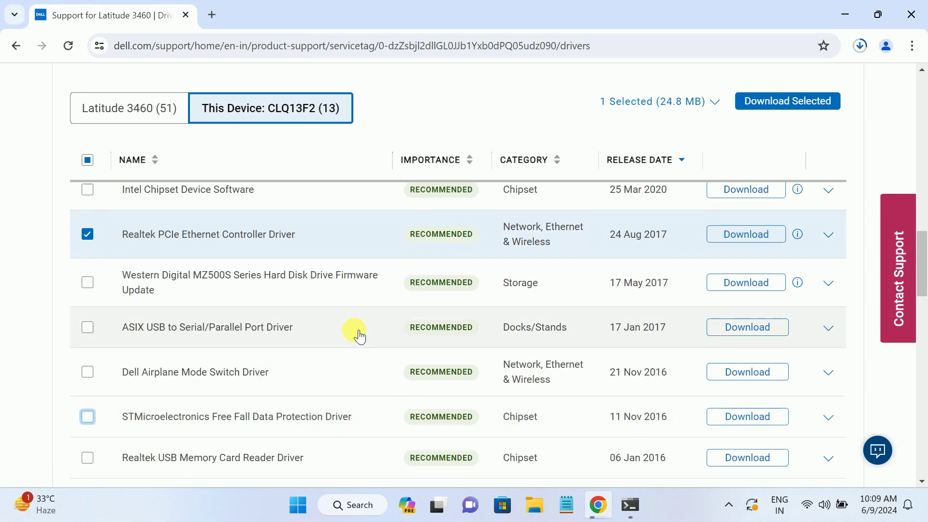
scroll(359, 334, down, 1)
scroll(359, 334, down, 1)
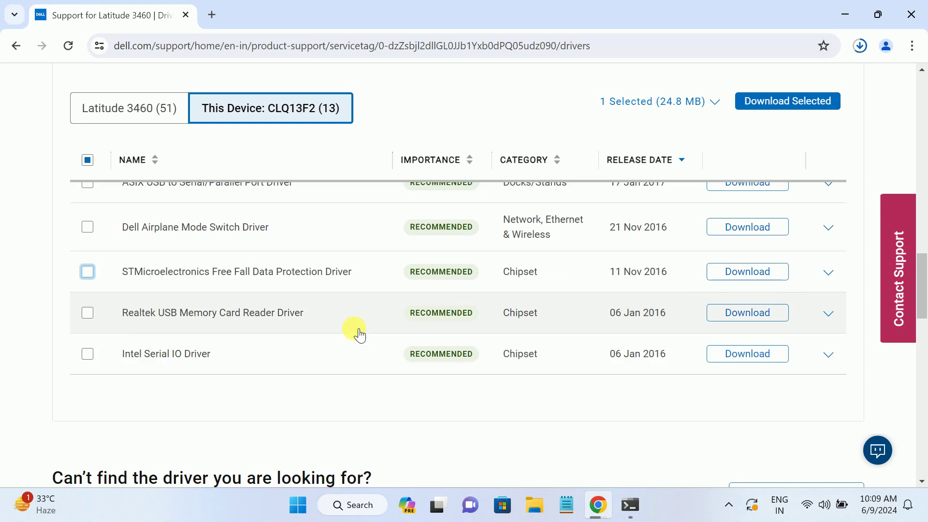
scroll(359, 334, up, 3)
scroll(359, 334, up, 2)
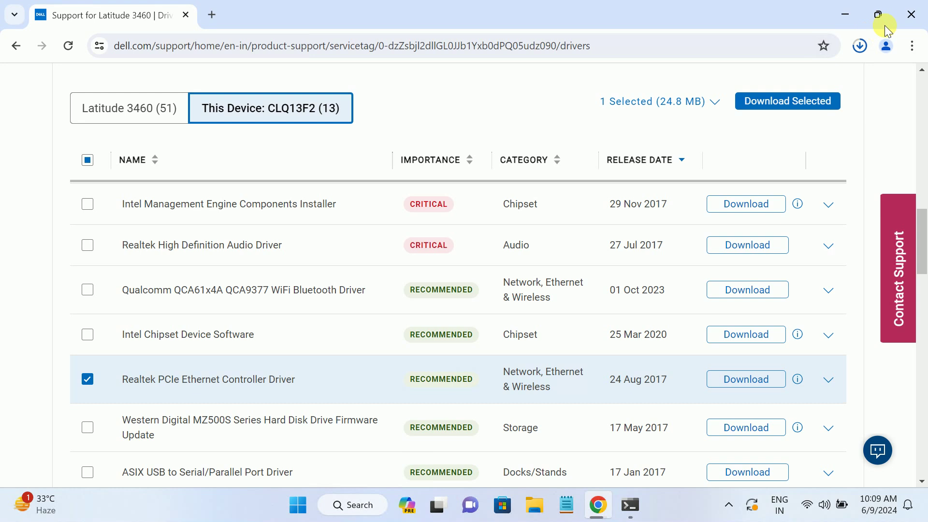
click(860, 46)
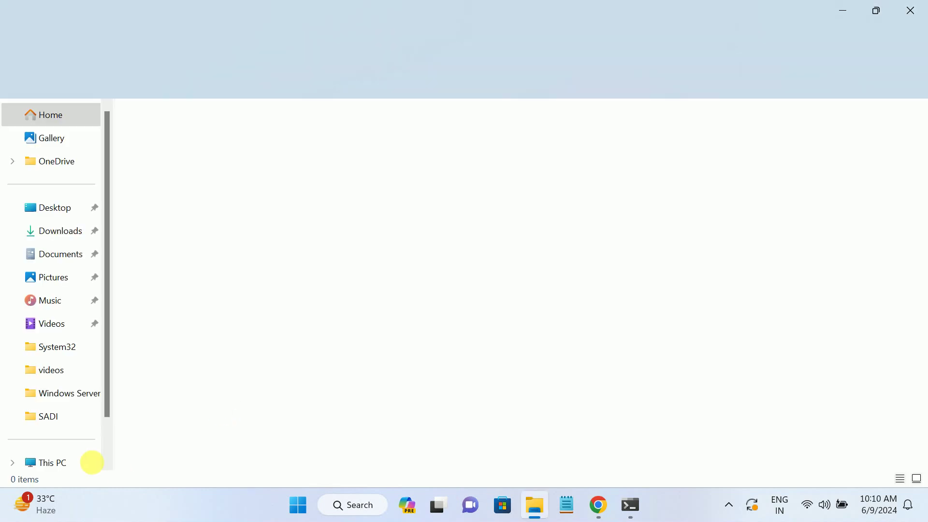
Step: Copy the downloaded Realtek driver installer from the Downloads folder
click(50, 231)
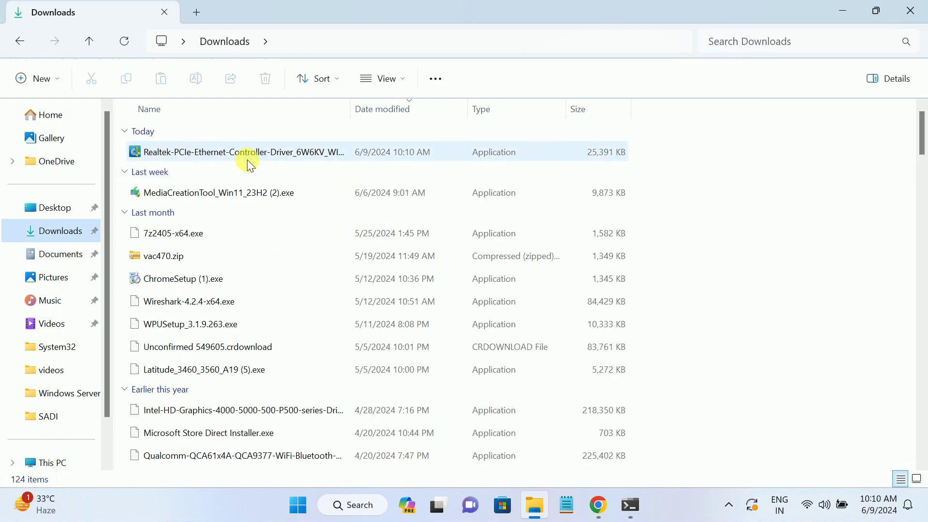
drag(350, 109, 440, 108)
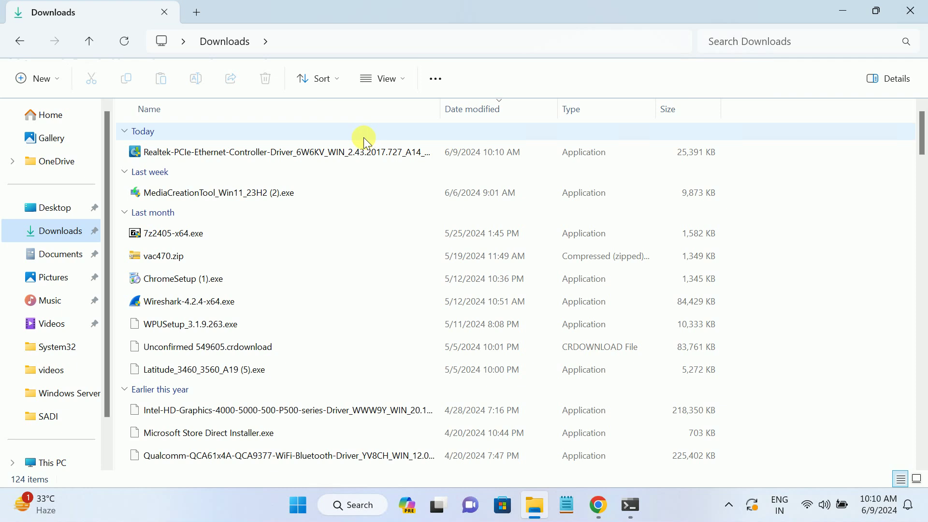
click(334, 155)
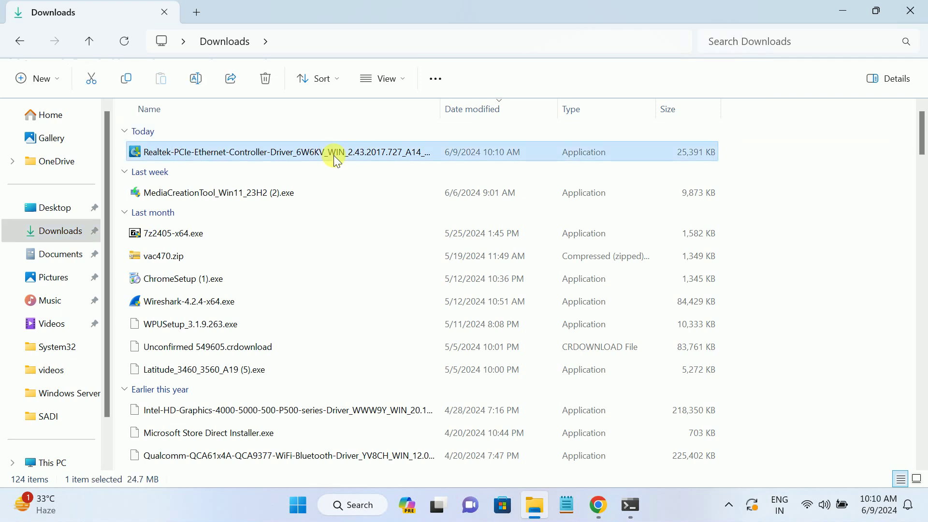
right_click(334, 156)
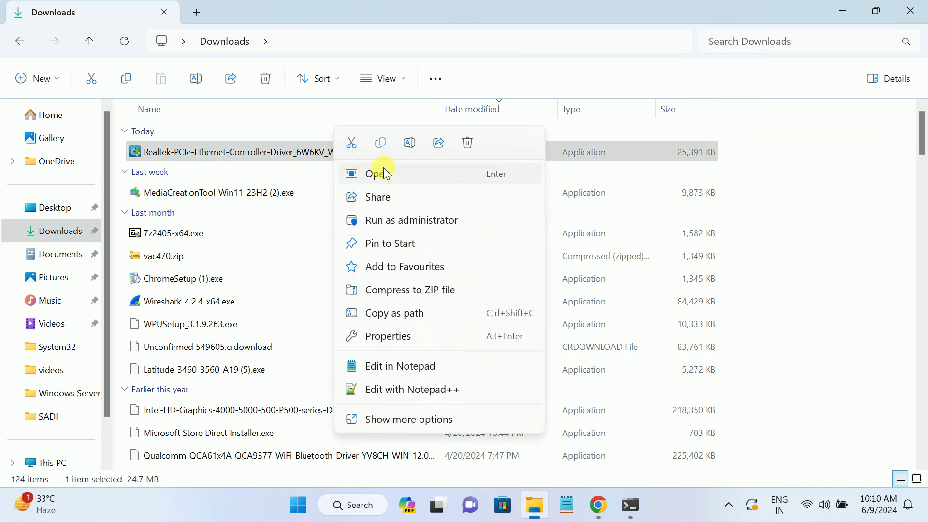
click(380, 143)
scroll(48, 428, down, 3)
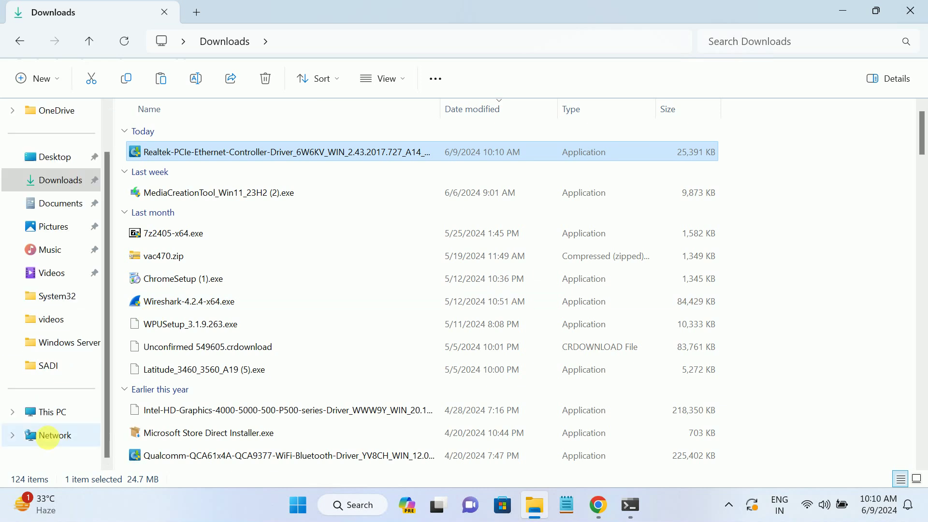
Step: Paste the Realtek driver into New Volume (D:) and minimize the remote session
click(53, 412)
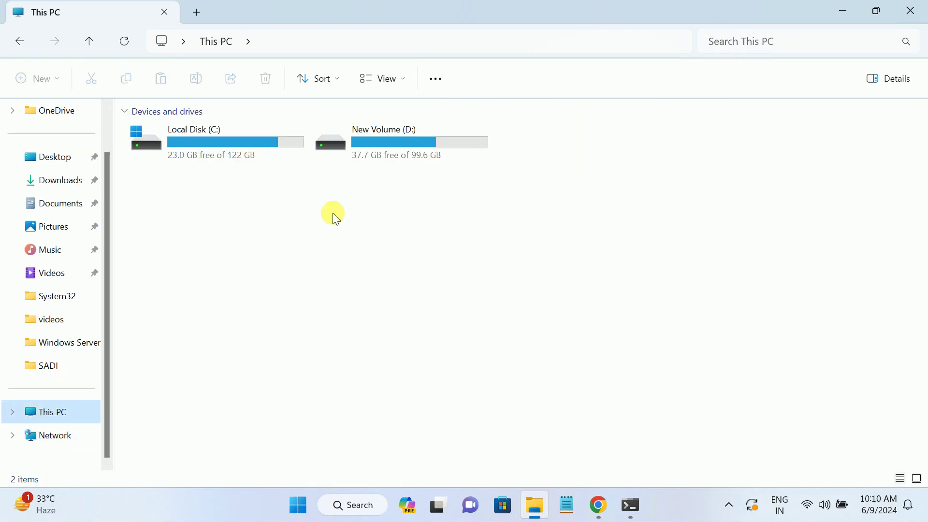
double_click(404, 153)
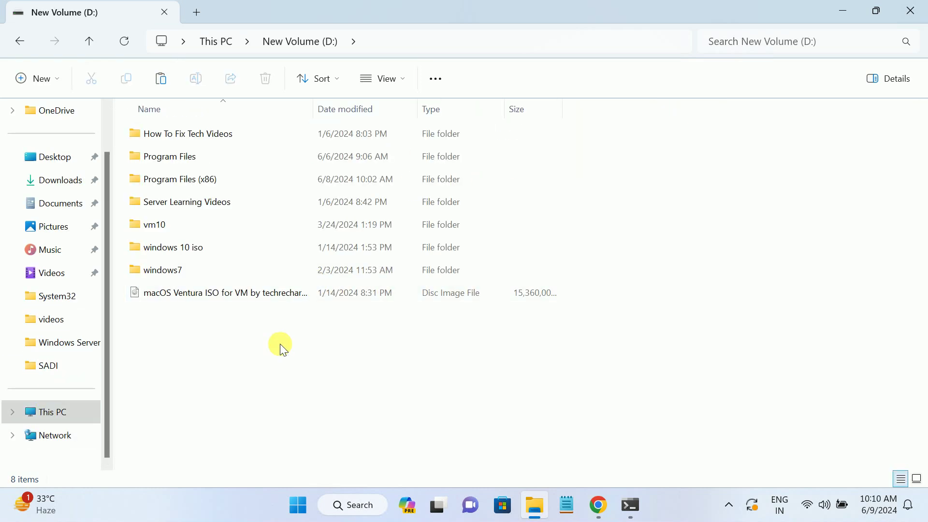
key(ctrl+v)
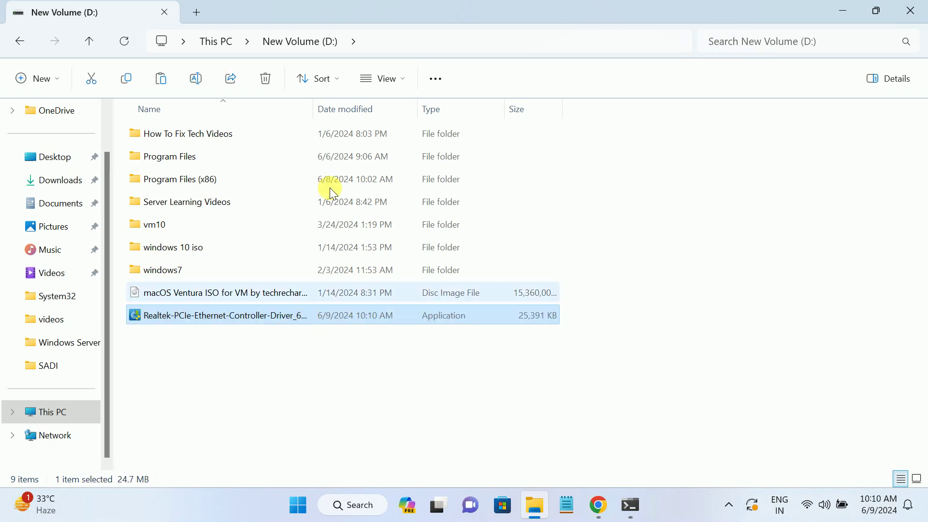
drag(313, 109, 335, 108)
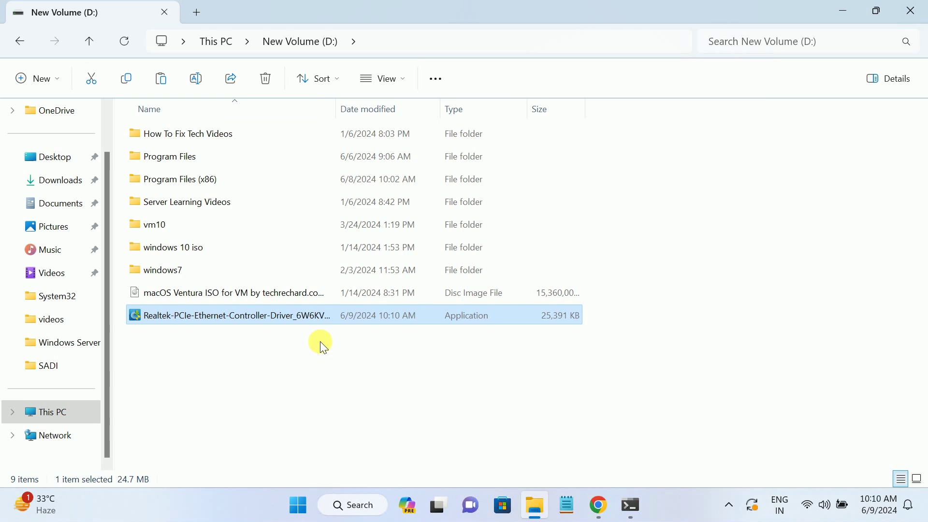
mouse_move(522, 6)
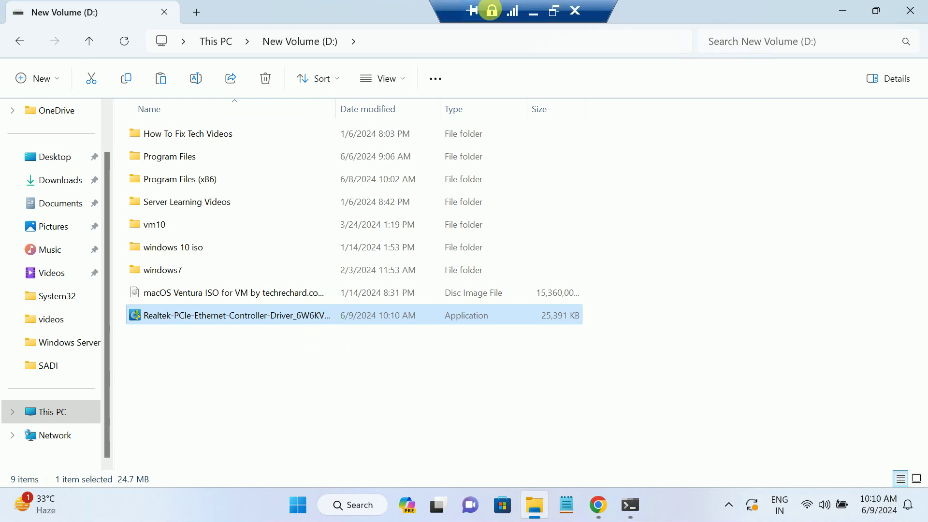
click(534, 16)
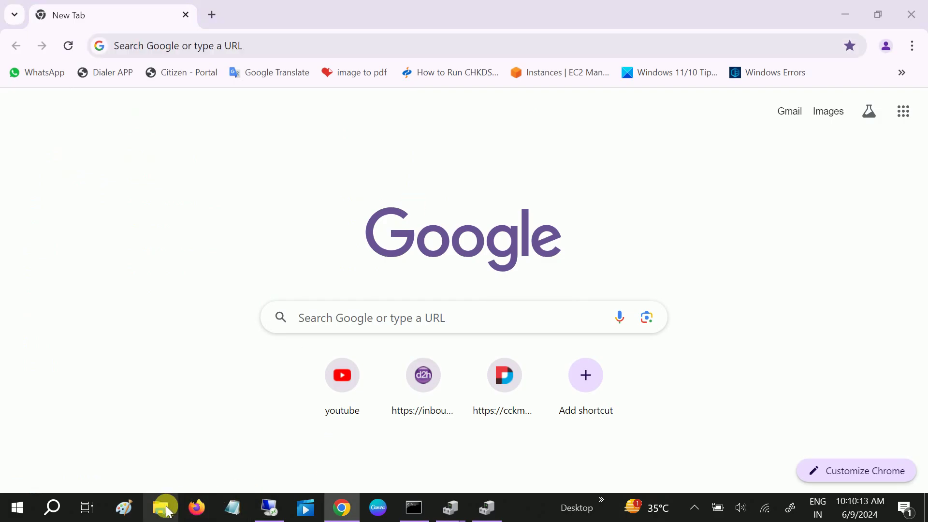
Step: Browse the SDXC (V:) drive in File Explorer, then close Explorer and Chrome
click(166, 509)
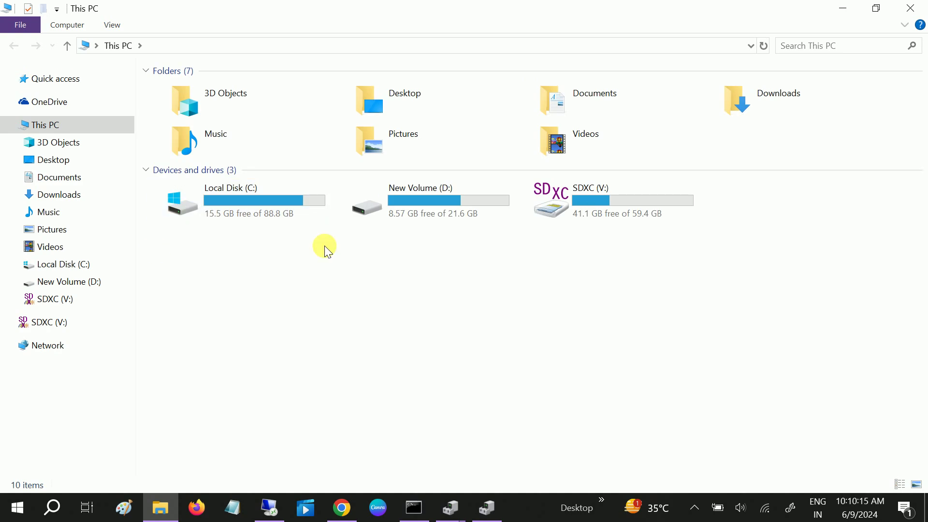
double_click(607, 210)
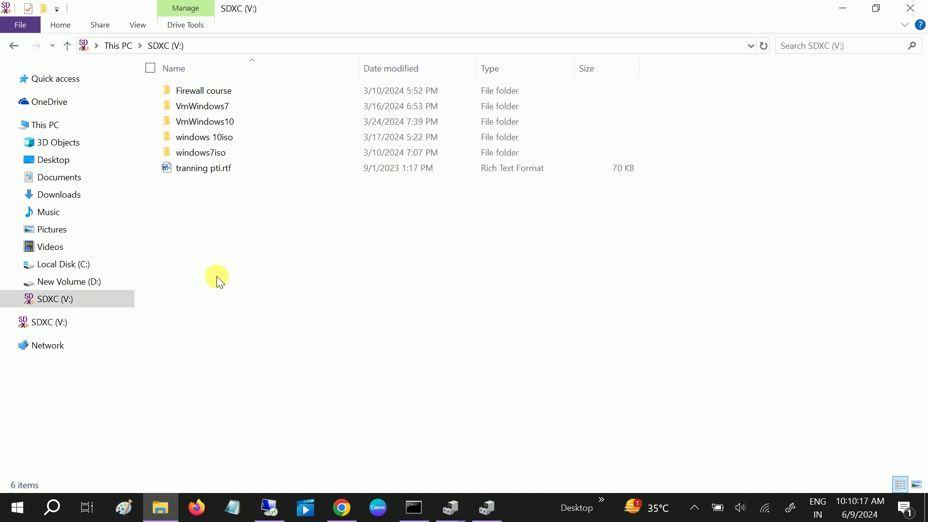
click(910, 9)
click(911, 14)
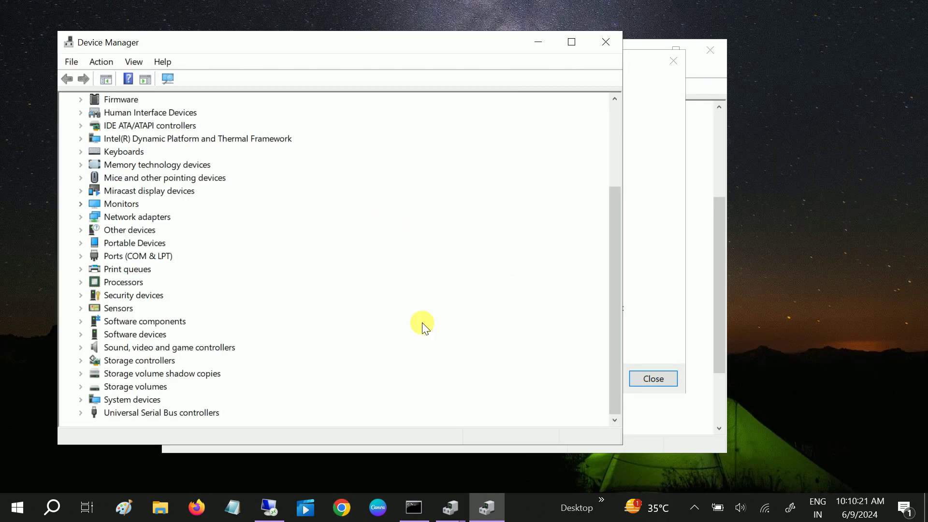
Step: Dismiss the VMnet1 driver installation error and close the extra Device Manager window
click(653, 290)
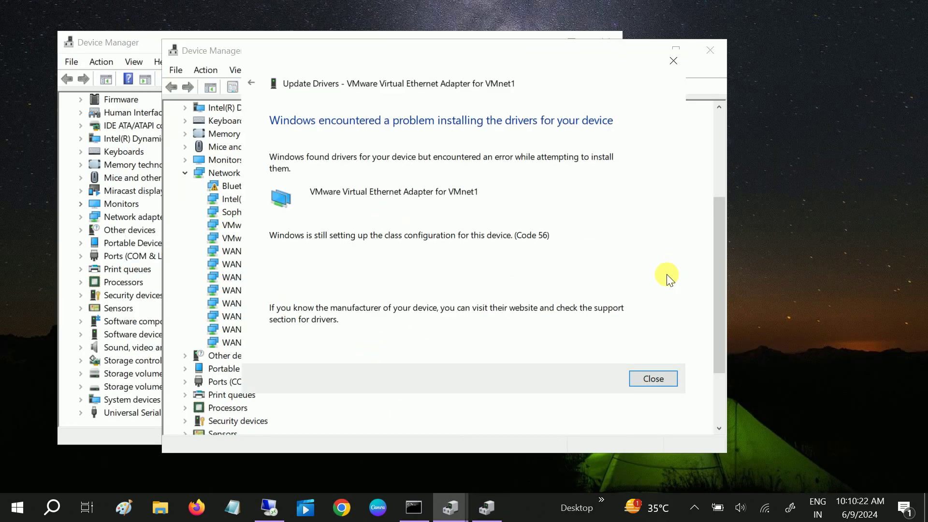
click(653, 378)
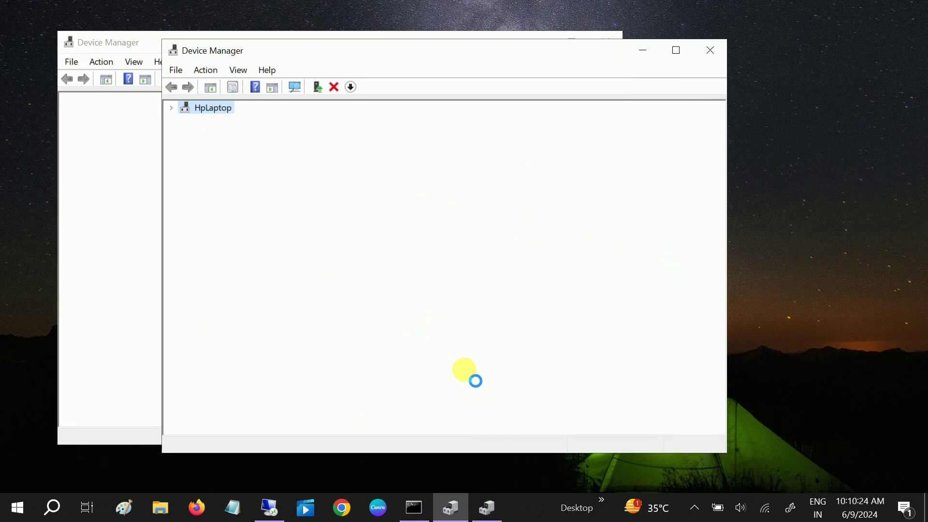
click(715, 55)
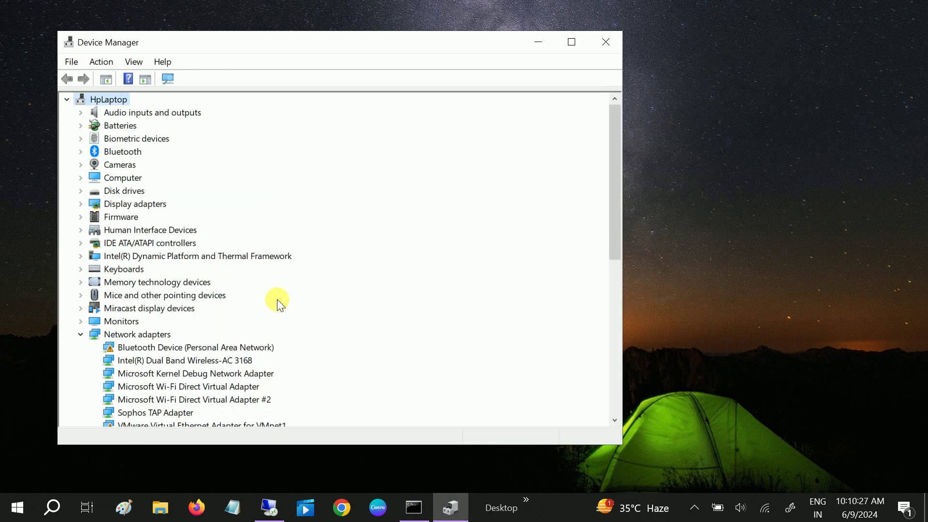
click(101, 61)
click(151, 95)
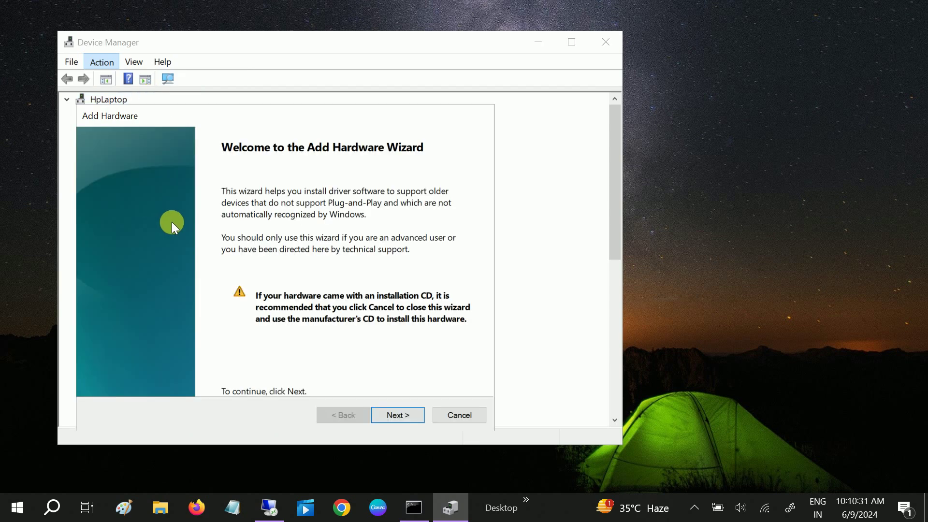
click(399, 416)
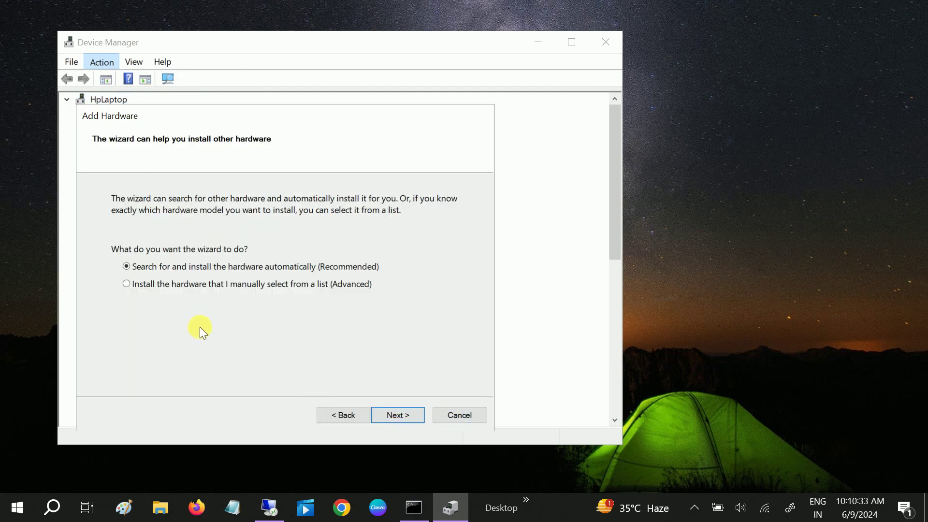
click(127, 283)
click(392, 419)
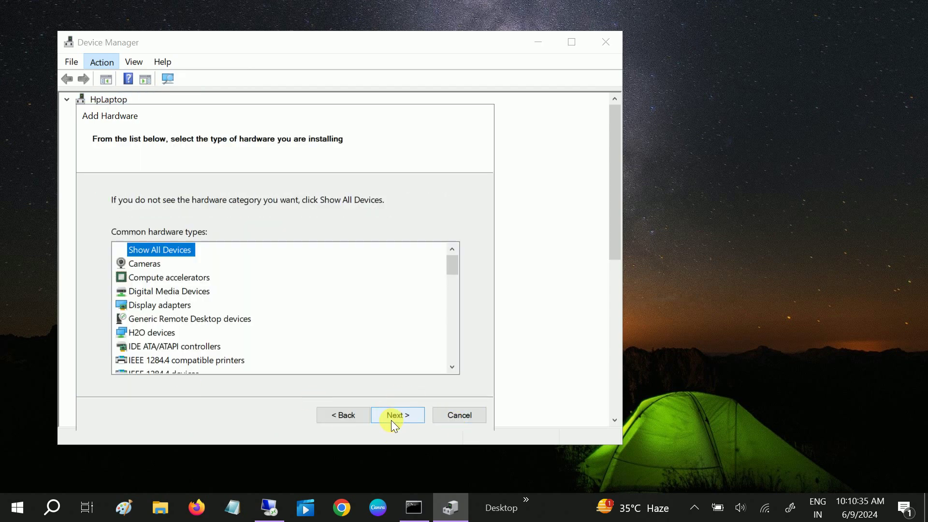
scroll(238, 334, down, 5)
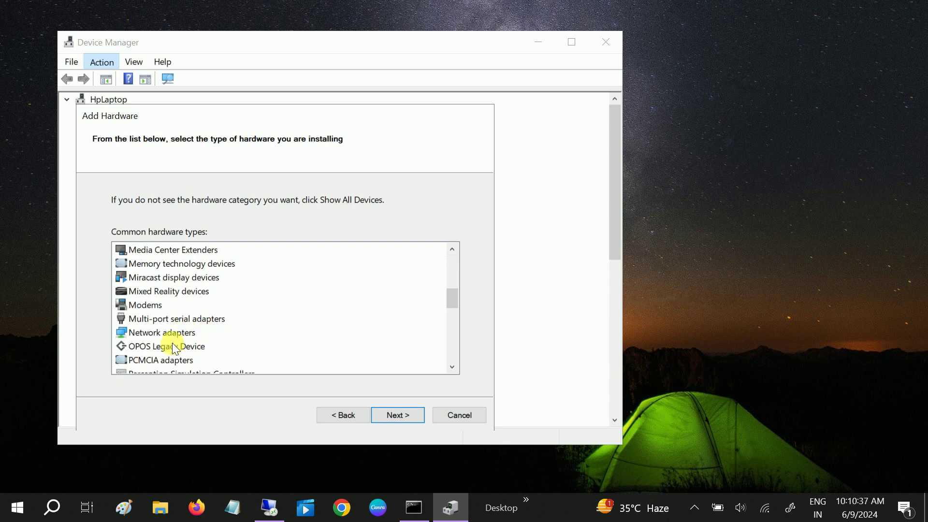
click(161, 332)
click(395, 416)
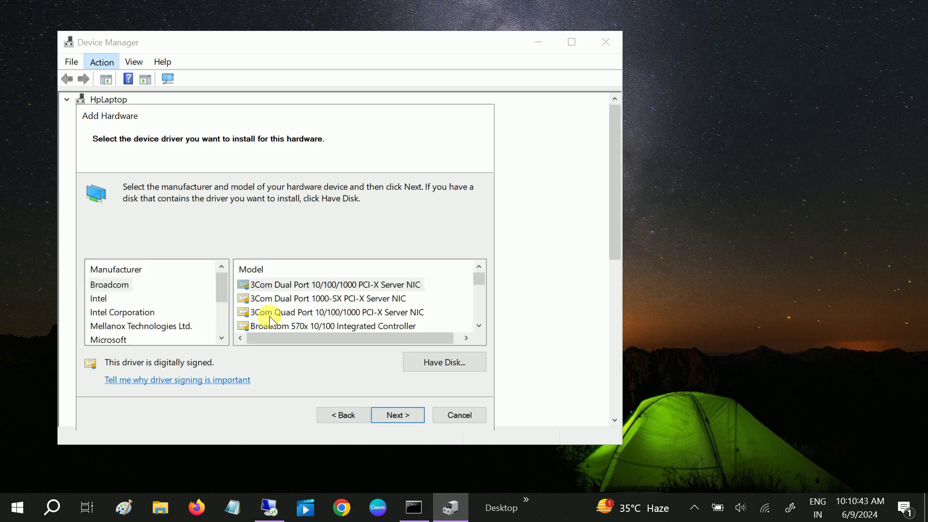
click(100, 298)
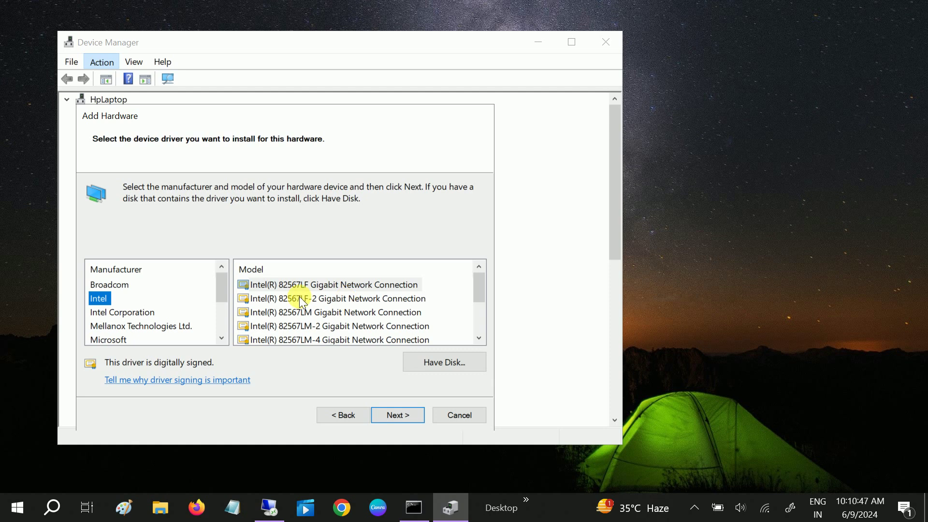
click(117, 312)
scroll(114, 329, down, 1)
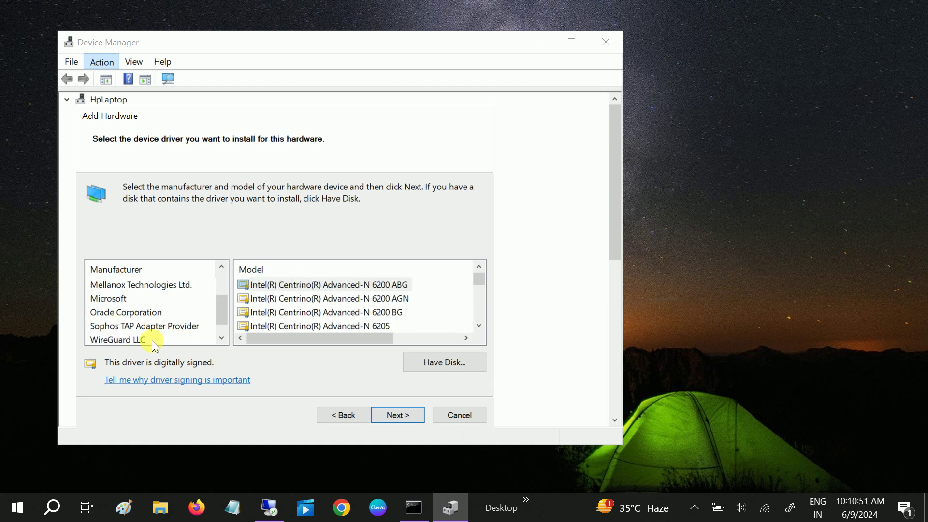
scroll(145, 337, up, 2)
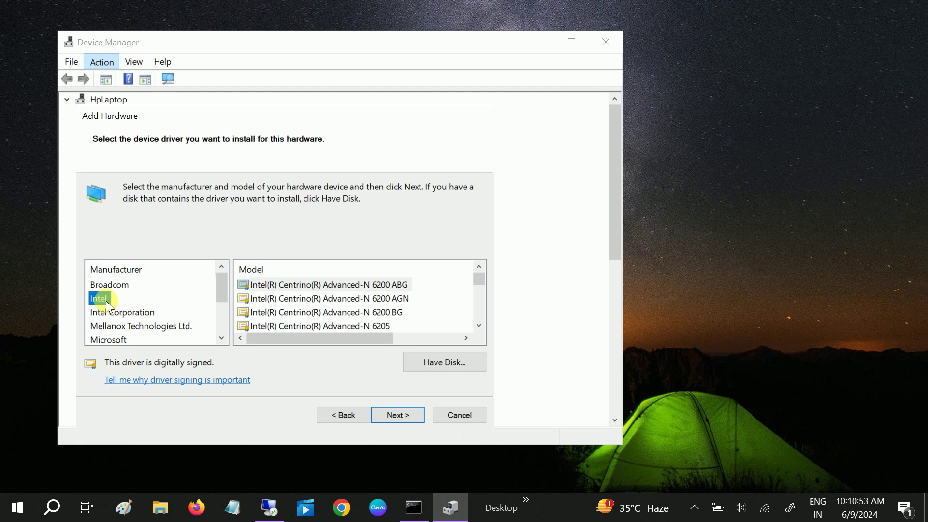
click(107, 299)
click(116, 284)
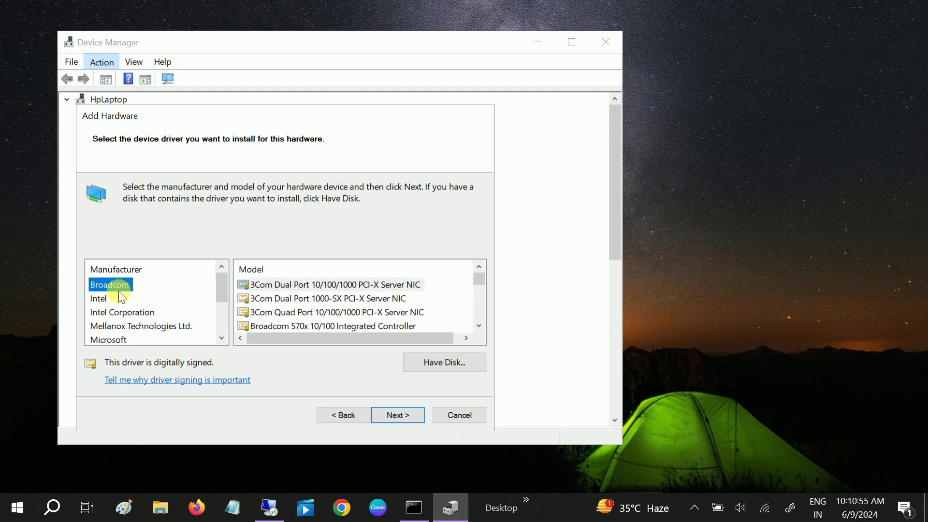
click(100, 298)
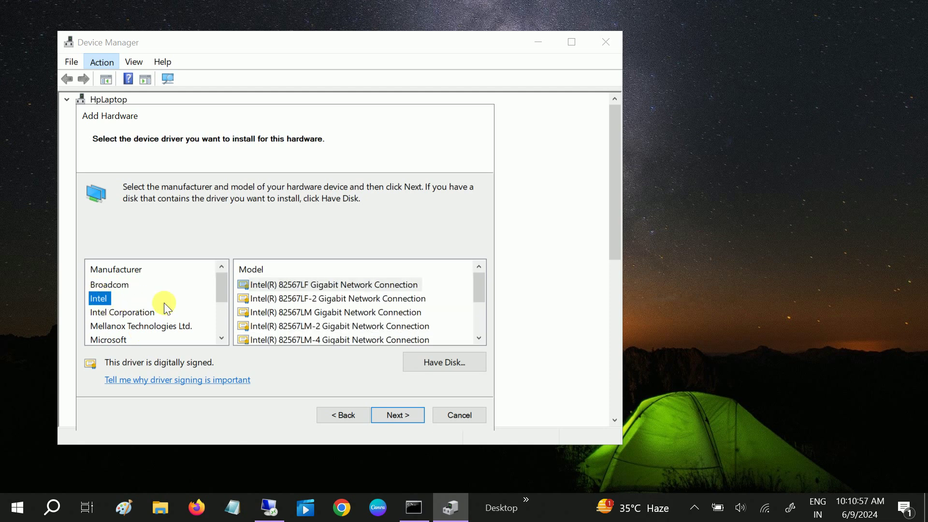
click(339, 285)
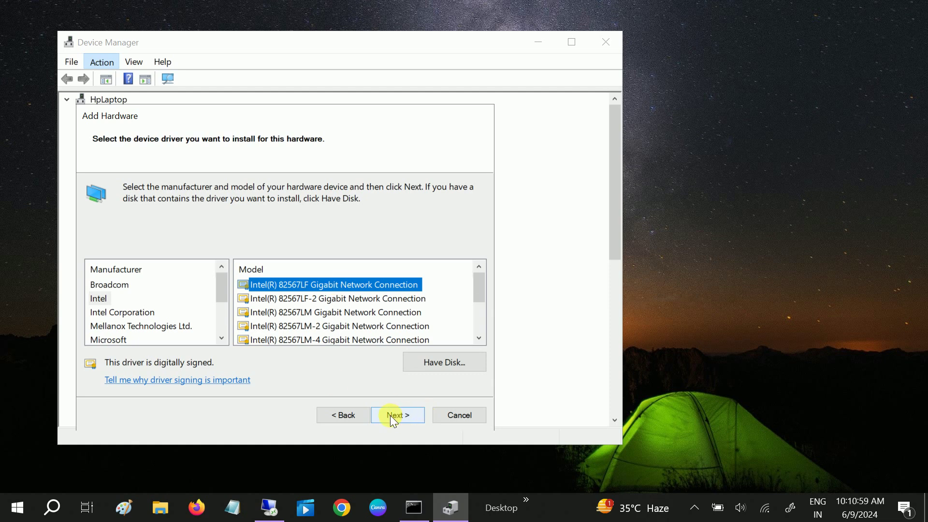
scroll(334, 321, down, 2)
scroll(335, 320, up, 2)
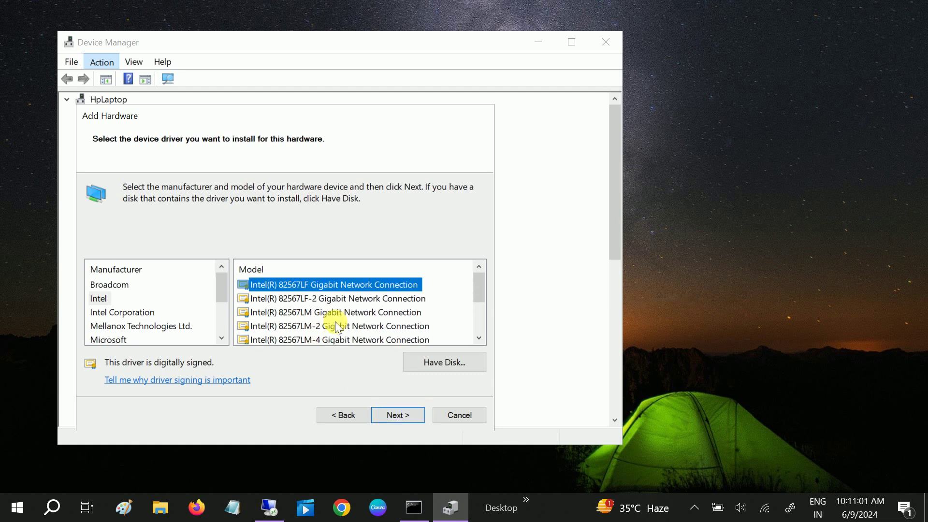
click(459, 415)
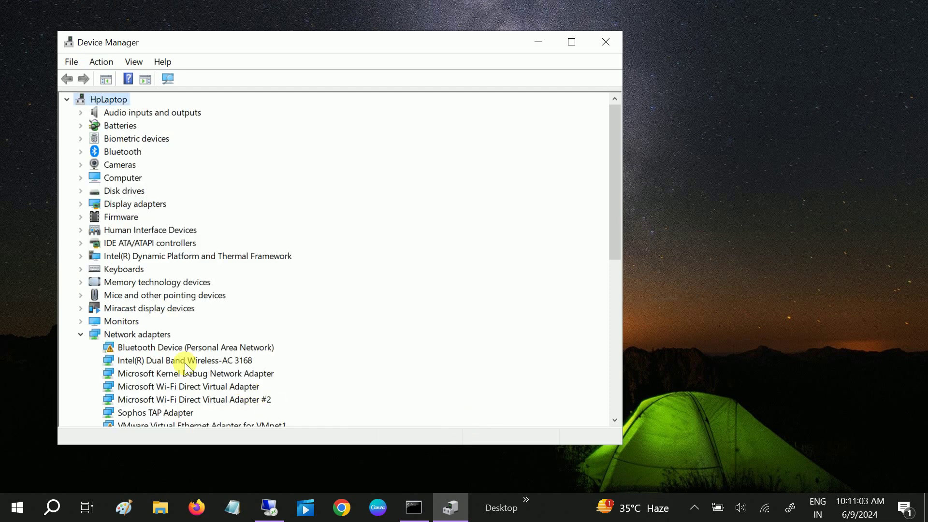
Step: Update the Bluetooth Device (Personal Area Network) driver automatically; best driver already installed
click(140, 347)
right_click(140, 347)
click(167, 356)
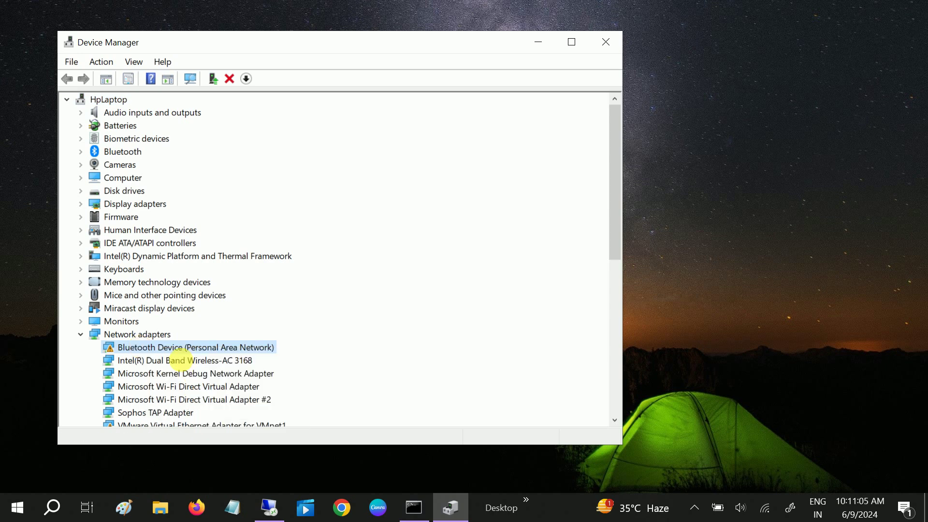
click(294, 206)
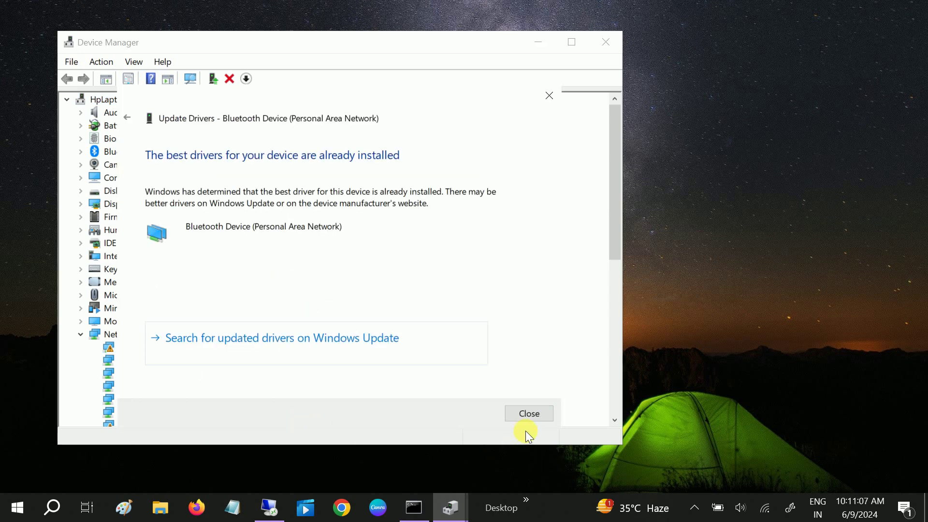
click(528, 413)
click(605, 41)
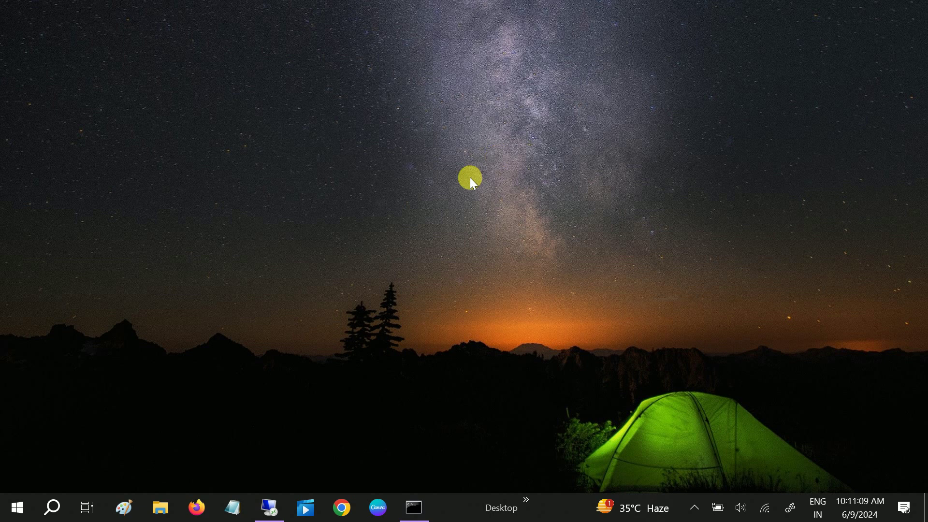